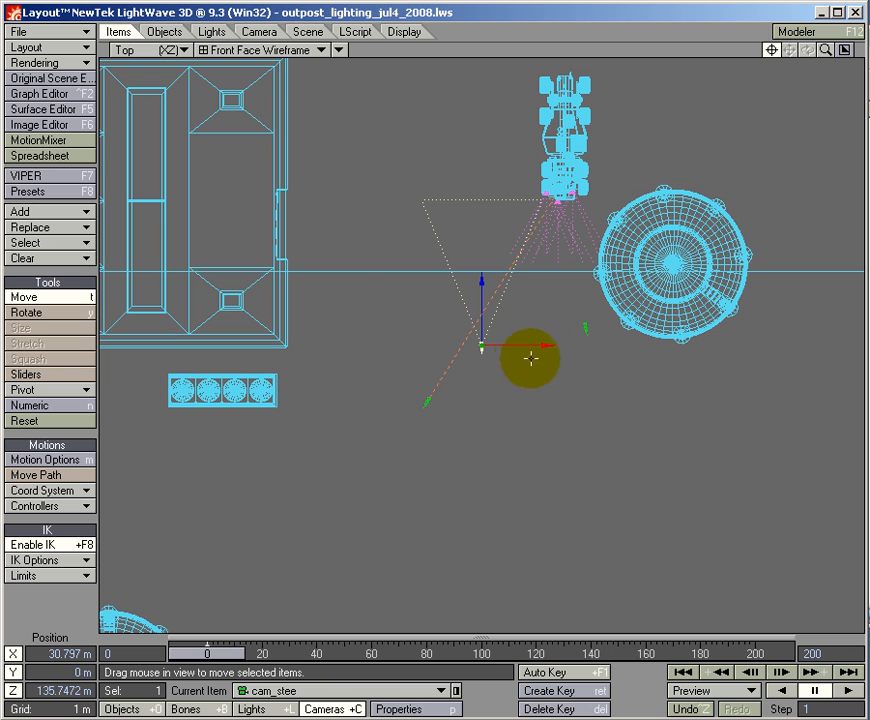
# Step: Move the cam_stee camera along X to about 25.34 m and keyframe its position at frame 0
pyautogui.moveTo(336, 200)
pyautogui.mouseDown()
pyautogui.moveTo(318, 196)
pyautogui.moveTo(336, 200)
pyautogui.mouseUp()
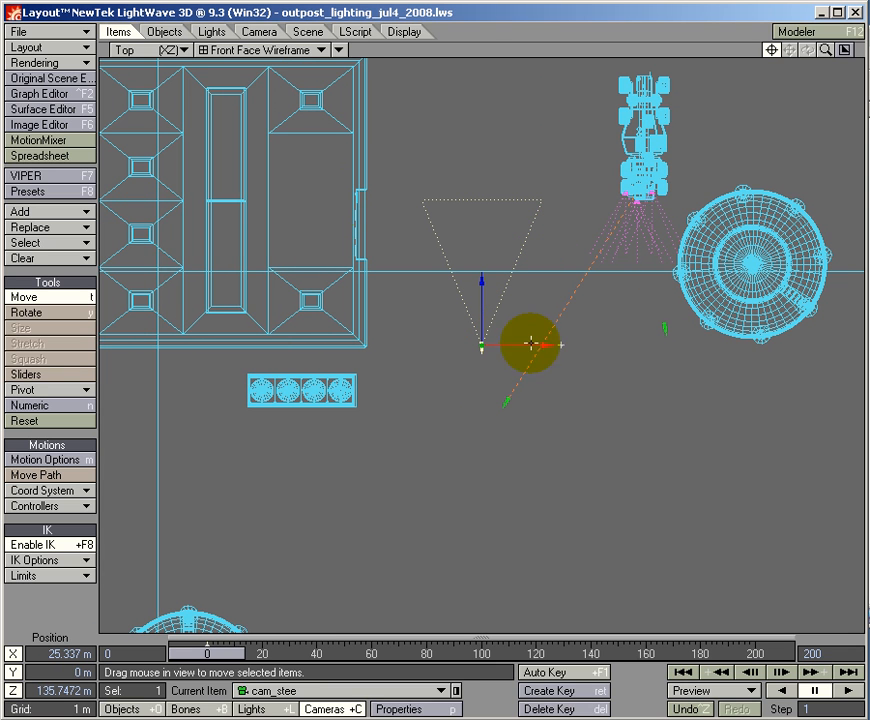
pyautogui.press('Return')
pyautogui.press('Return')
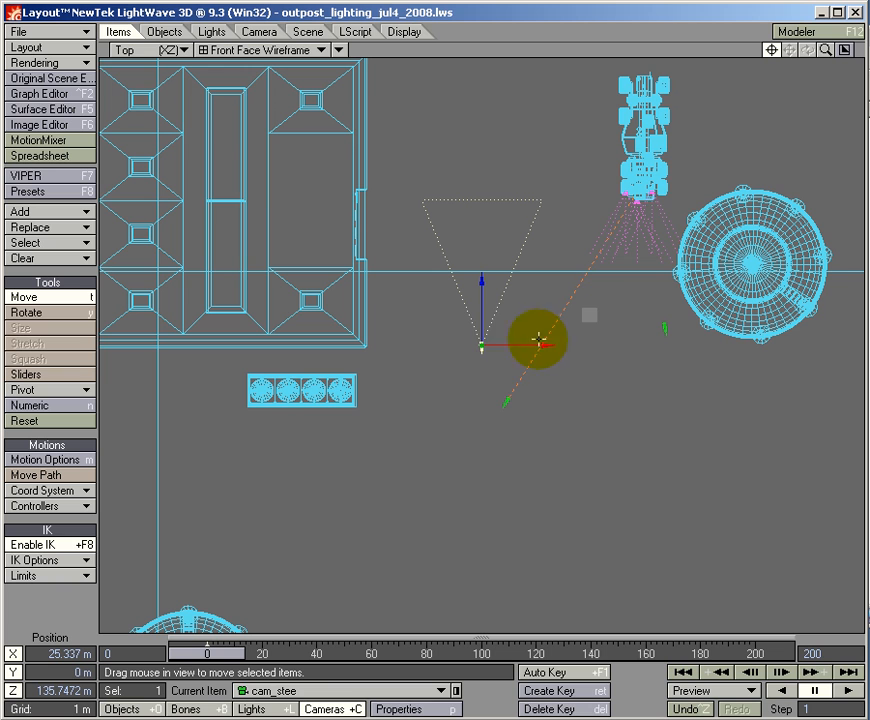
# Step: Delete the Camera_tutorial camera from the scene
pyautogui.click(506, 408)
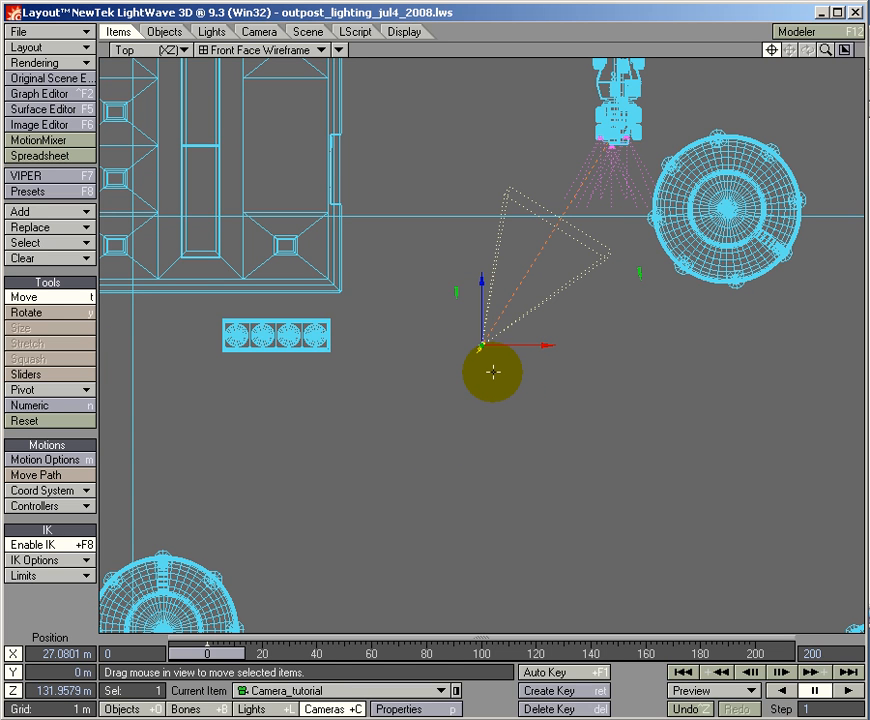
pyautogui.press('Delete')
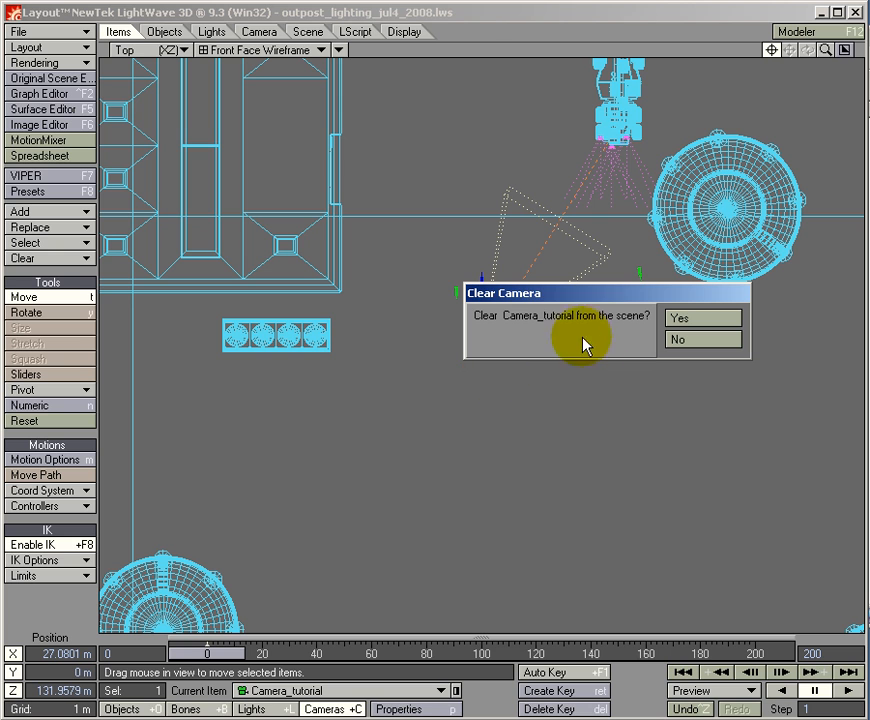
pyautogui.click(686, 318)
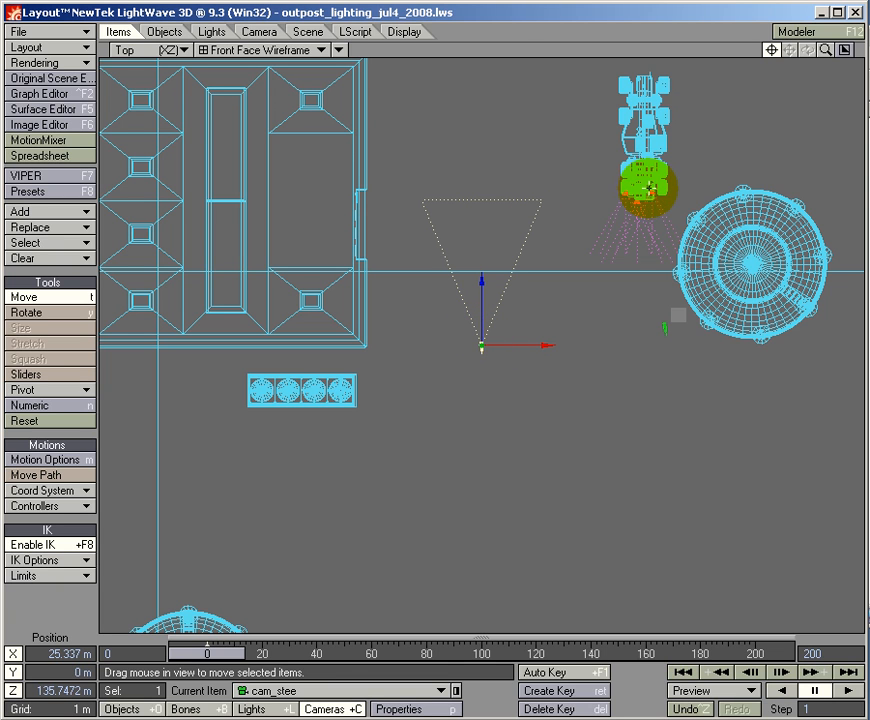
# Step: Parent Null_wilson to alien_trasporter002:transporter13_MAIN in its motion options
pyautogui.click(131, 711)
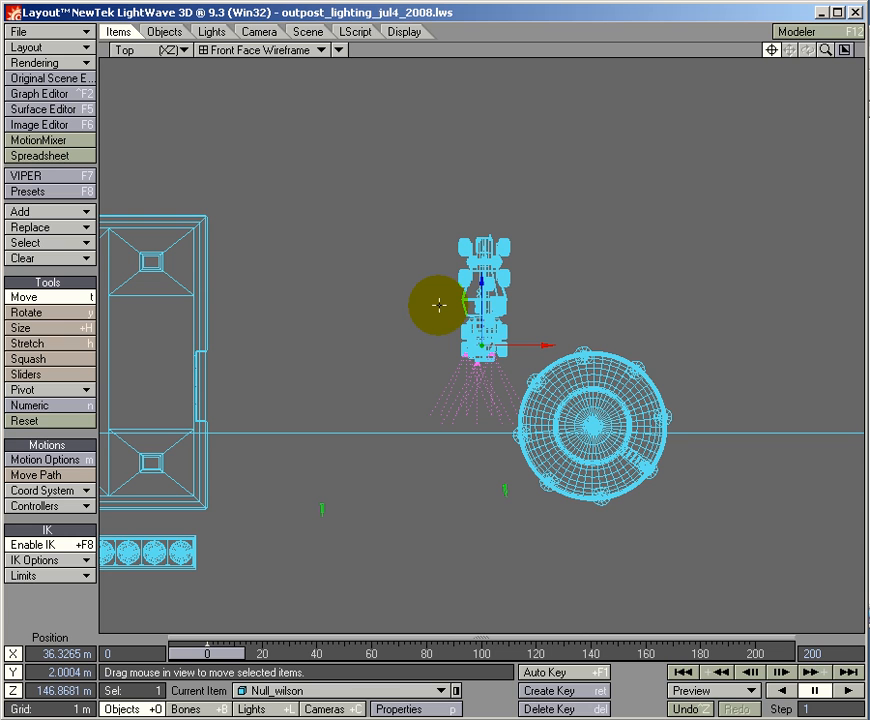
pyautogui.press('m')
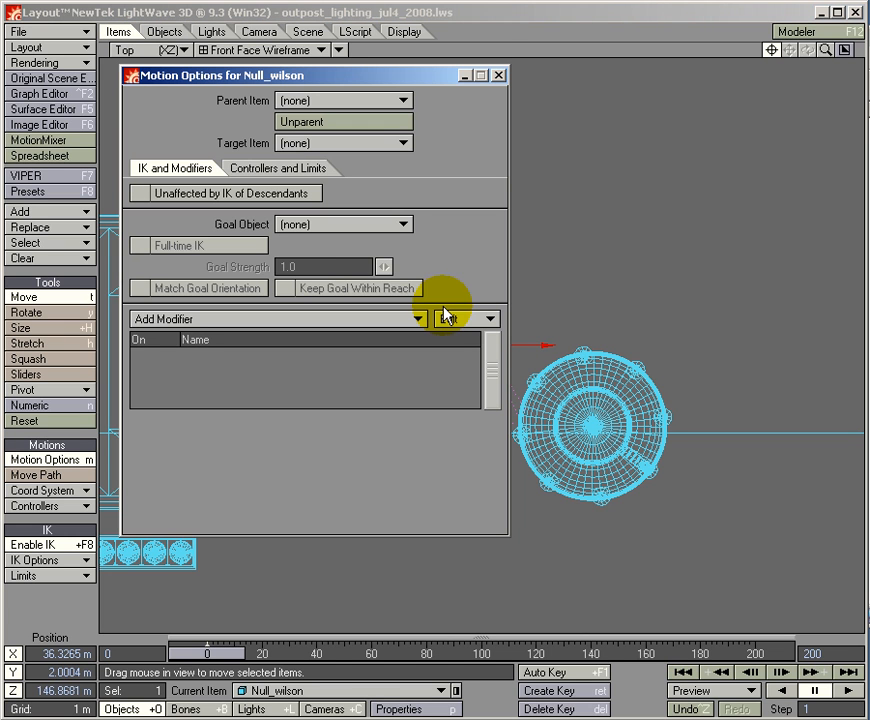
pyautogui.click(305, 100)
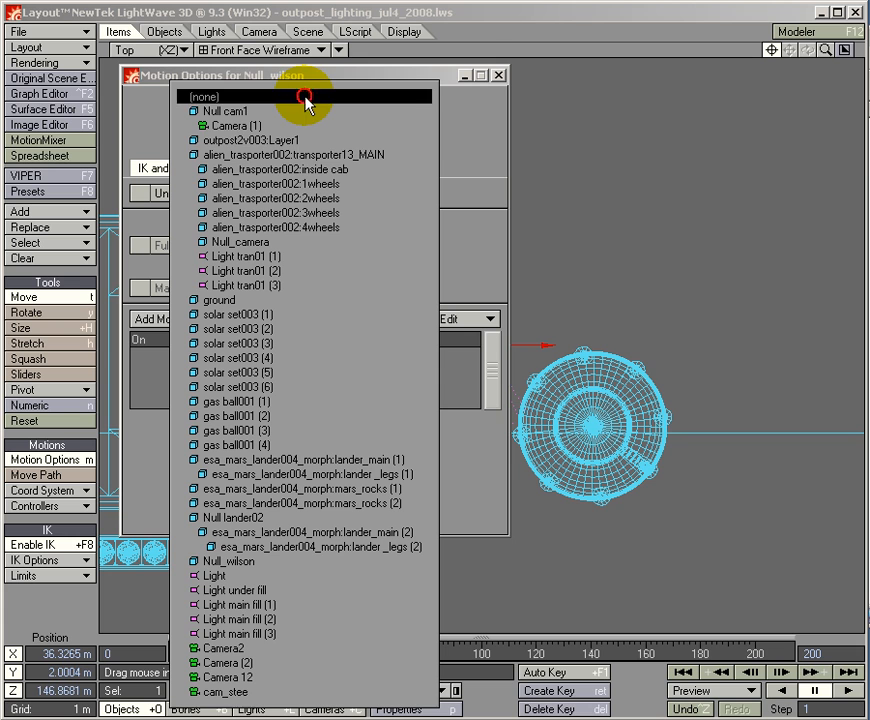
pyautogui.click(276, 157)
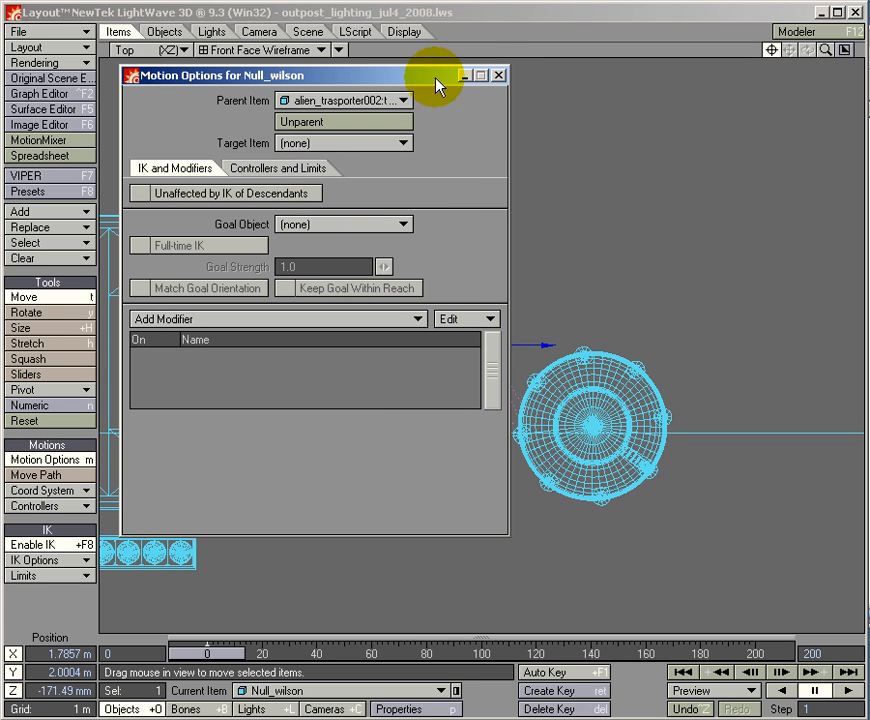
pyautogui.click(501, 76)
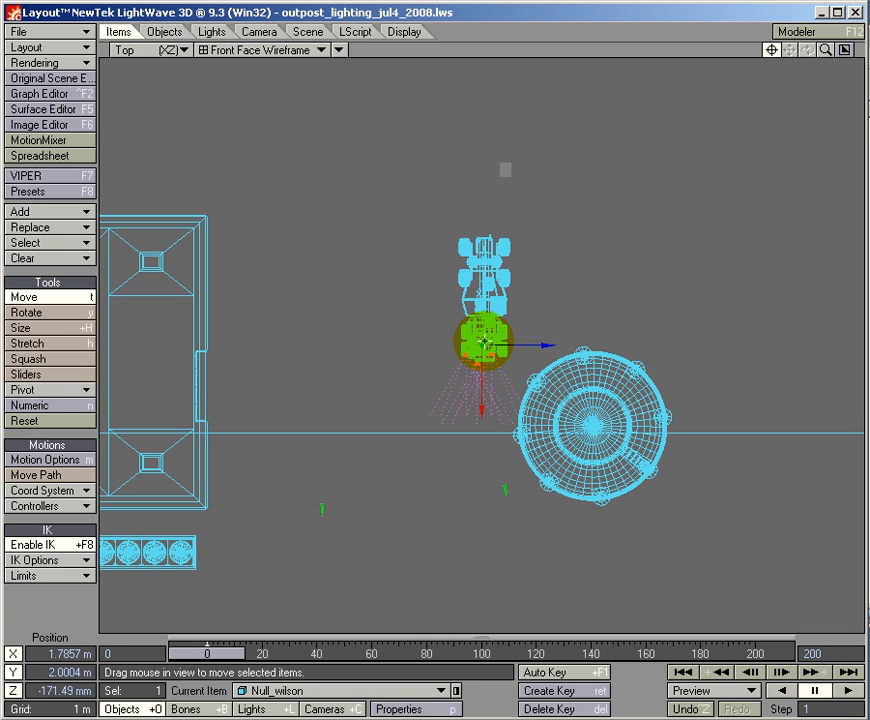
pyautogui.moveTo(481, 333); pyautogui.dragTo(484, 380)
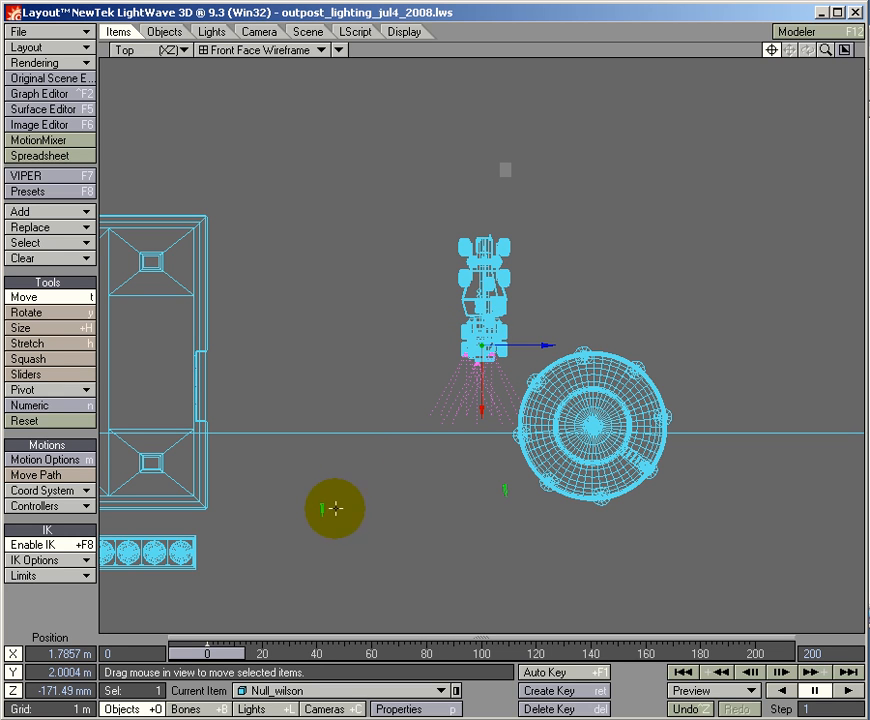
pyautogui.click(337, 200)
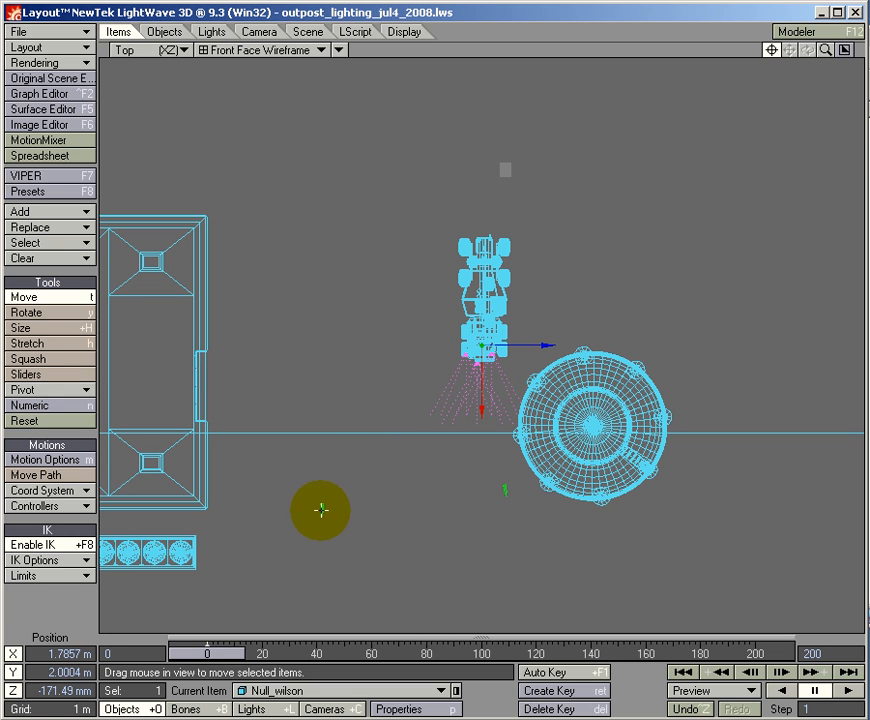
pyautogui.click(323, 511)
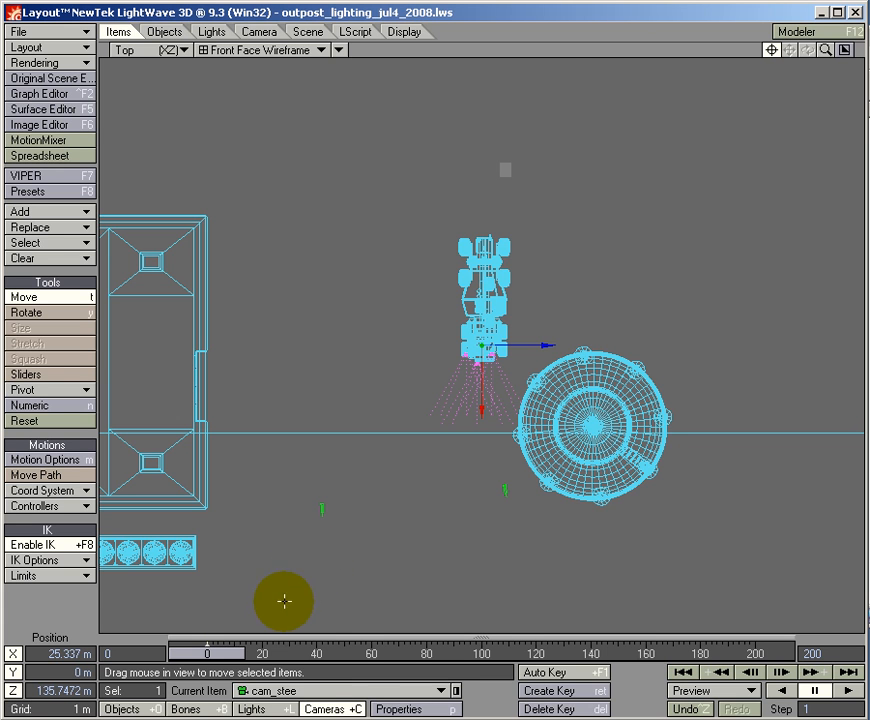
pyautogui.hotkey('shift', 'o')
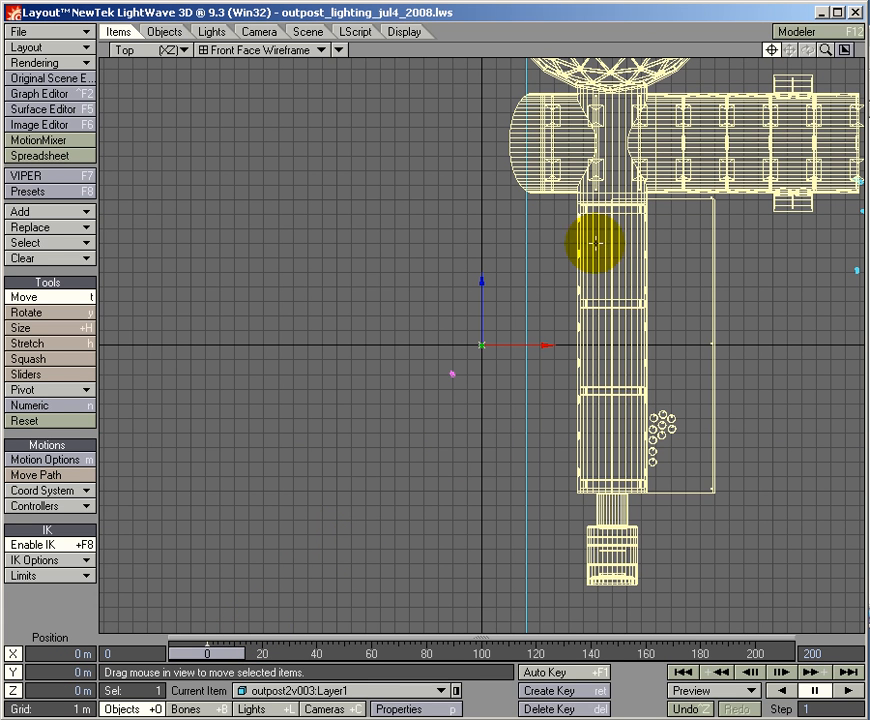
# Step: Set Null_wilson as the target item of the cam_stee camera in its motion options
pyautogui.click(325, 709)
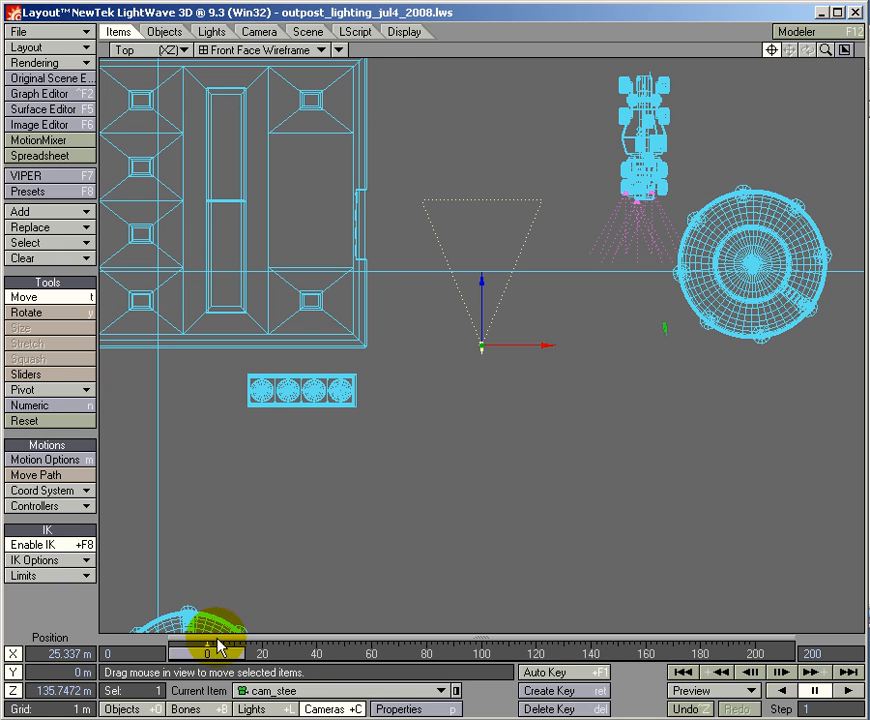
pyautogui.moveTo(210, 655); pyautogui.dragTo(235, 655)
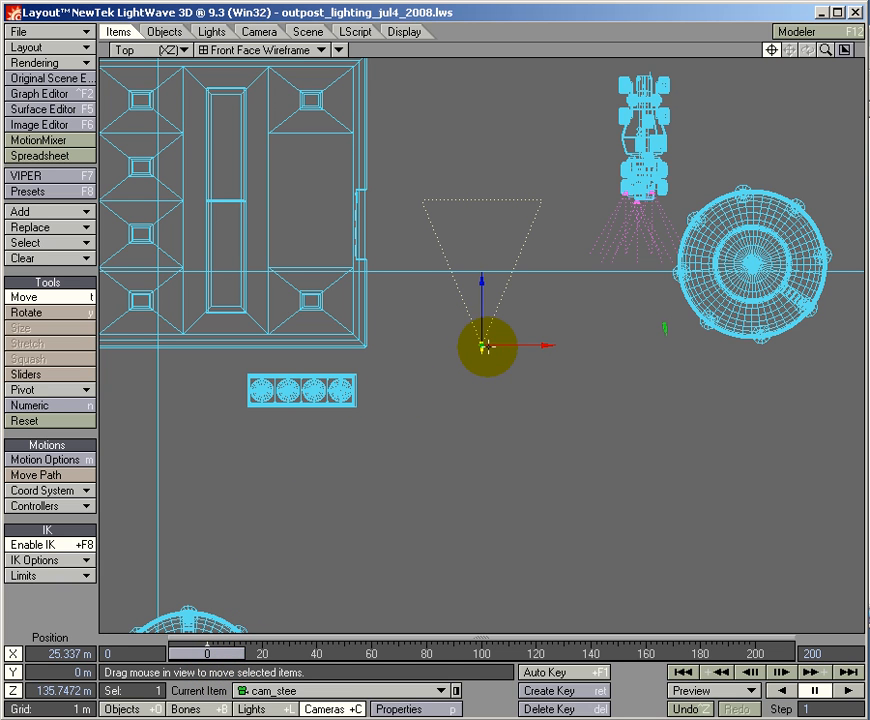
pyautogui.press('m')
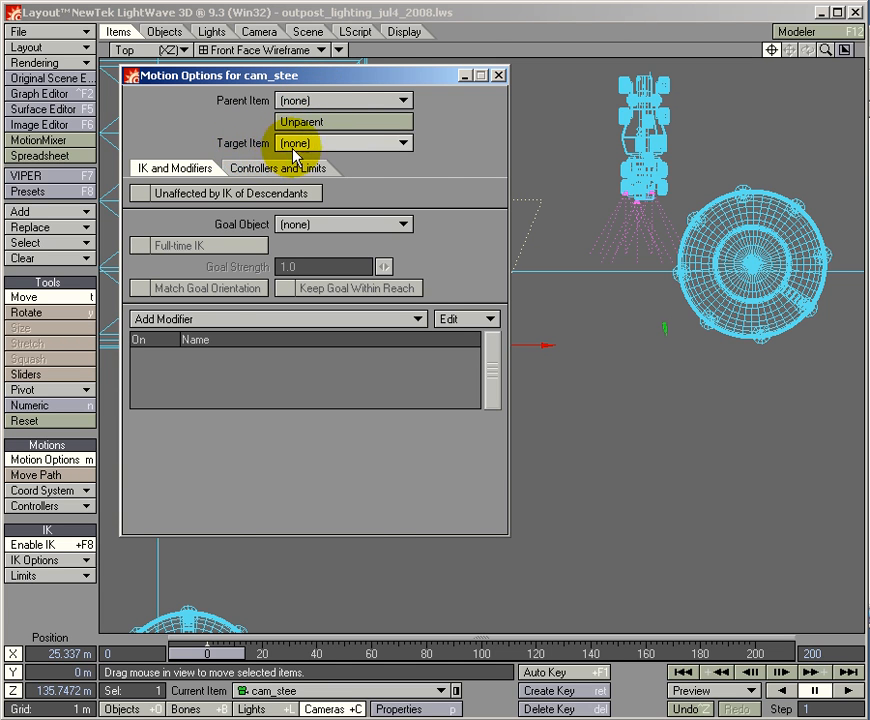
pyautogui.click(313, 144)
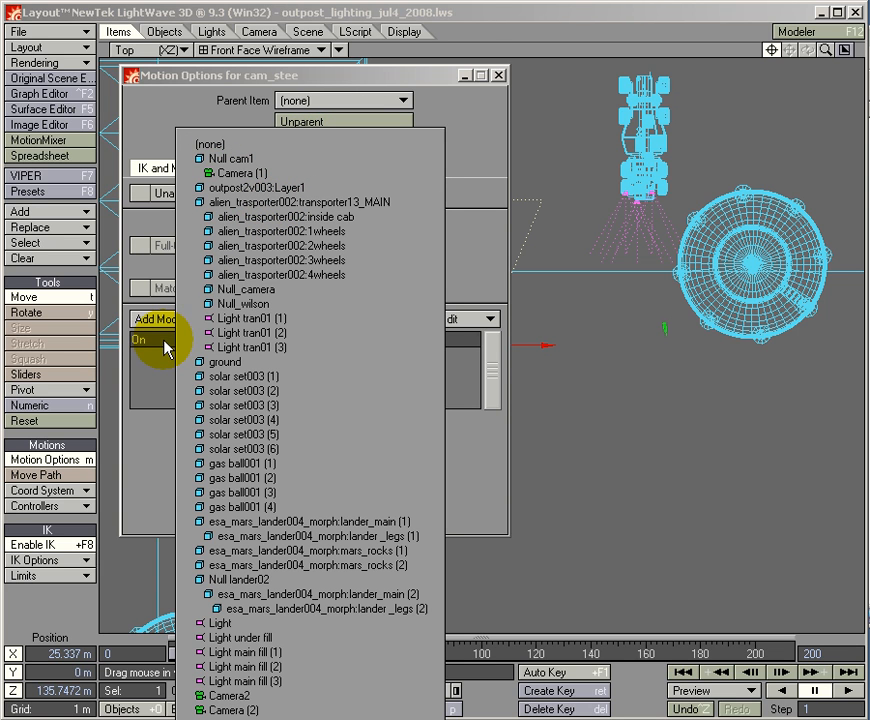
pyautogui.click(259, 305)
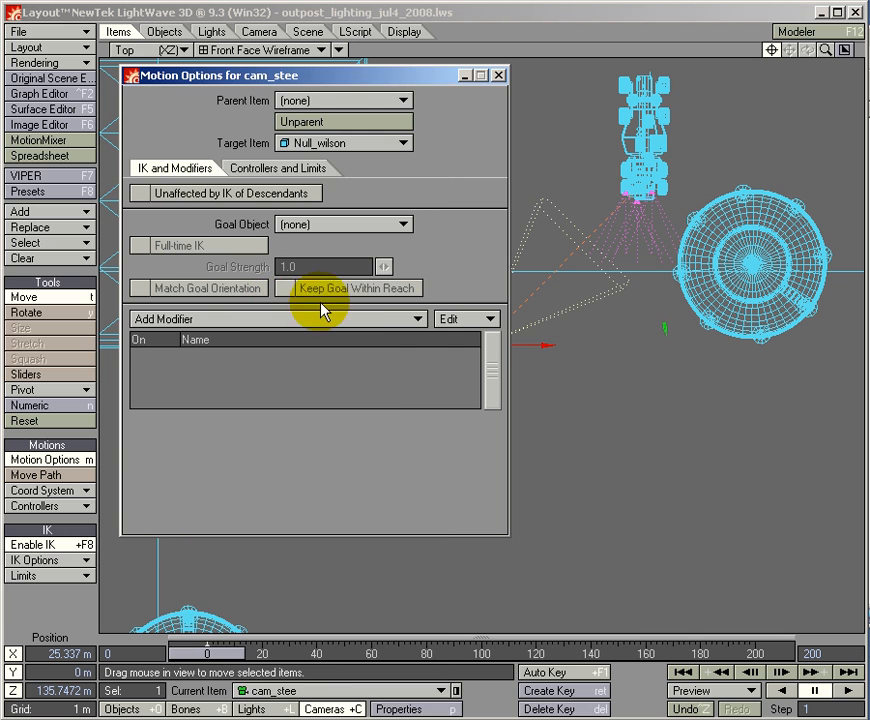
pyautogui.click(500, 75)
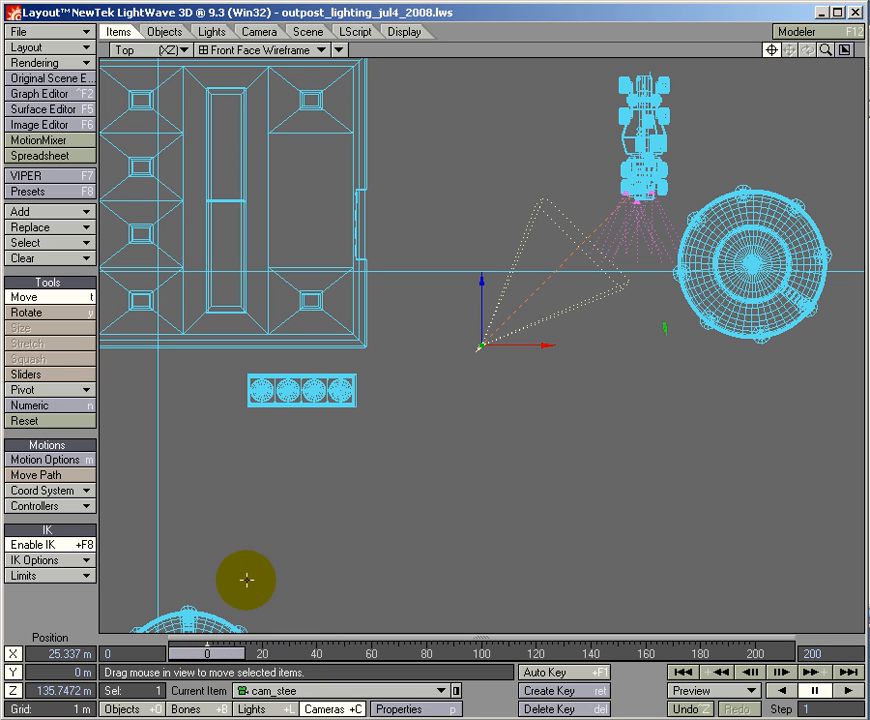
pyautogui.moveTo(206, 654)
pyautogui.mouseDown()
pyautogui.moveTo(311, 654)
pyautogui.moveTo(207, 654)
pyautogui.mouseUp()
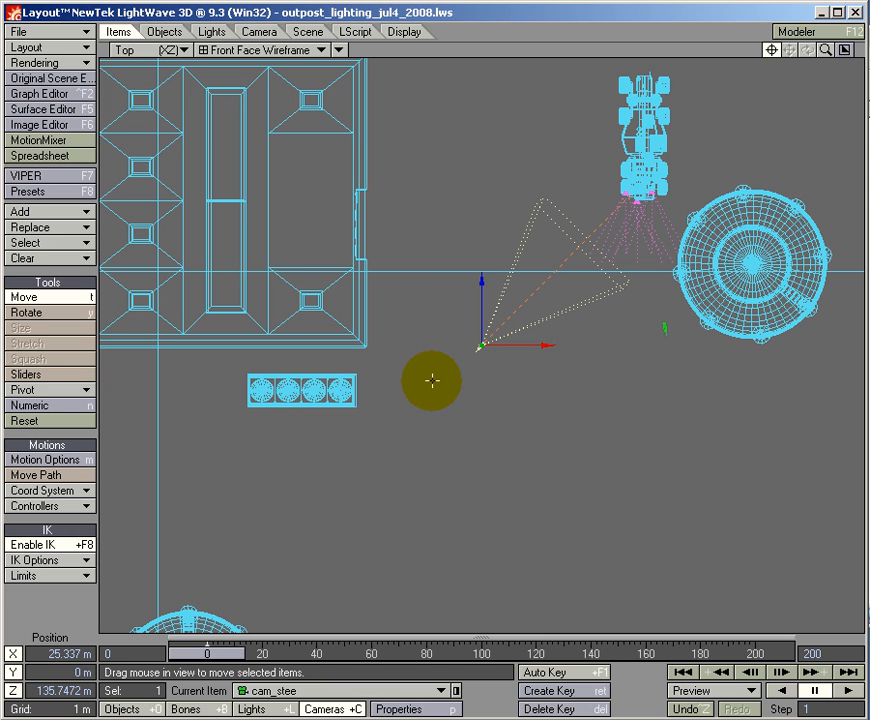
# Step: Set the viewport layout to Double Horizontal in the display preferences
pyautogui.press('o')
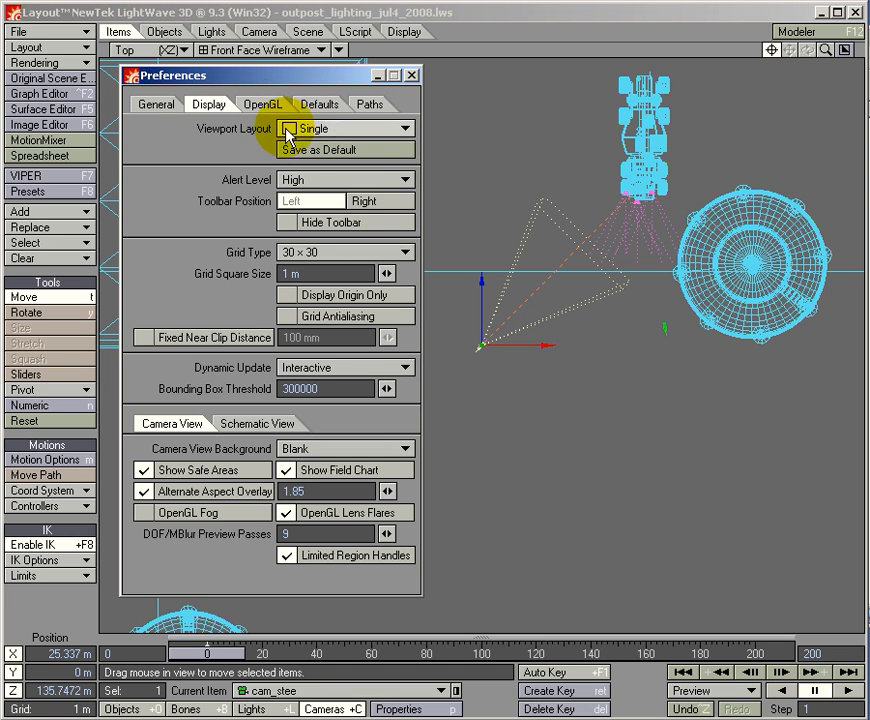
pyautogui.click(322, 128)
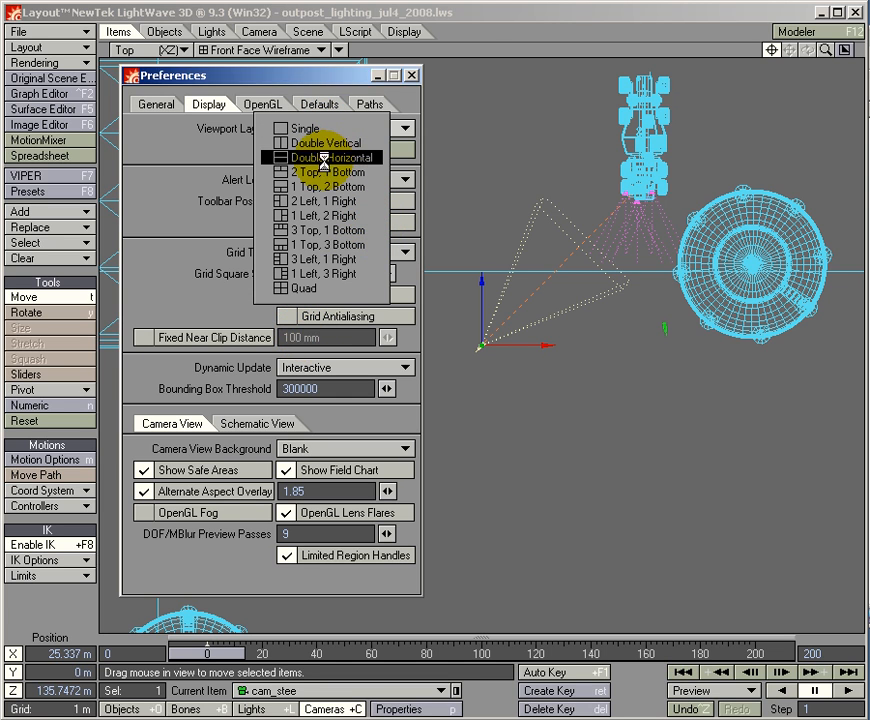
pyautogui.click(362, 157)
pyautogui.click(411, 75)
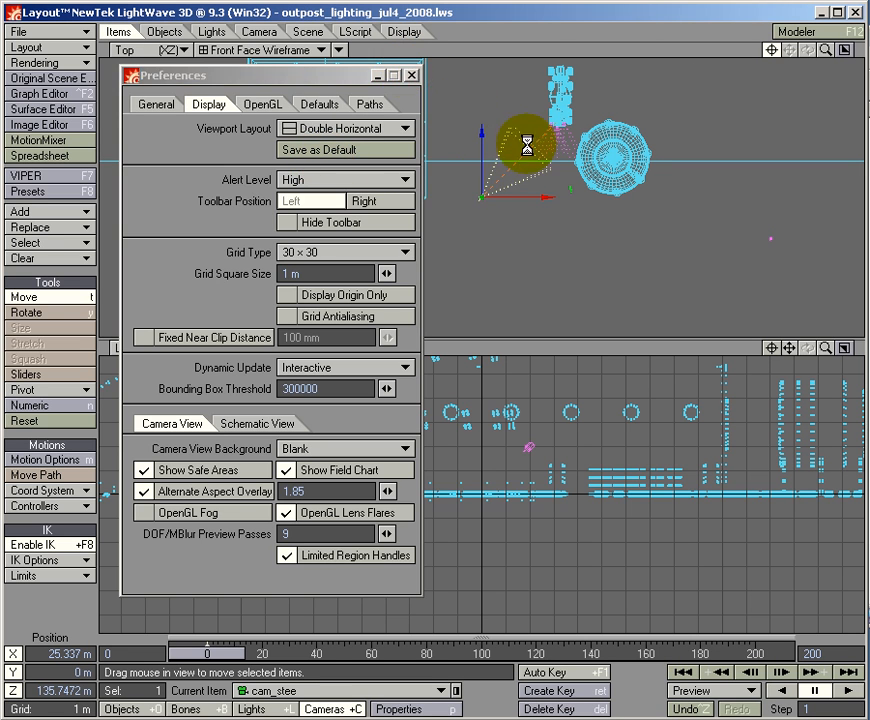
# Step: Switch the second viewport to Camera View and display it as Shaded Solid
pyautogui.click(150, 348)
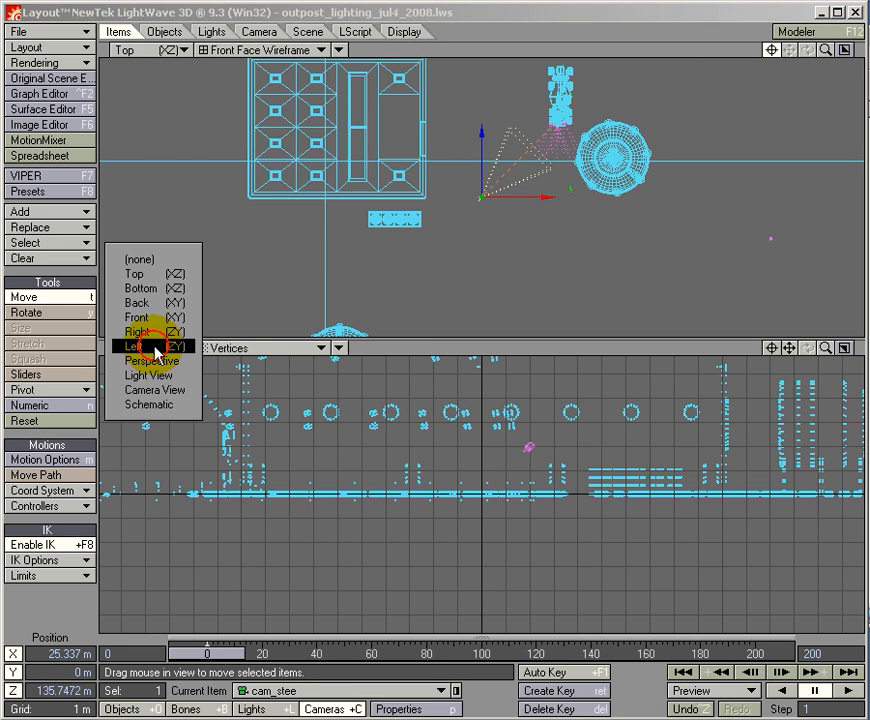
pyautogui.click(167, 390)
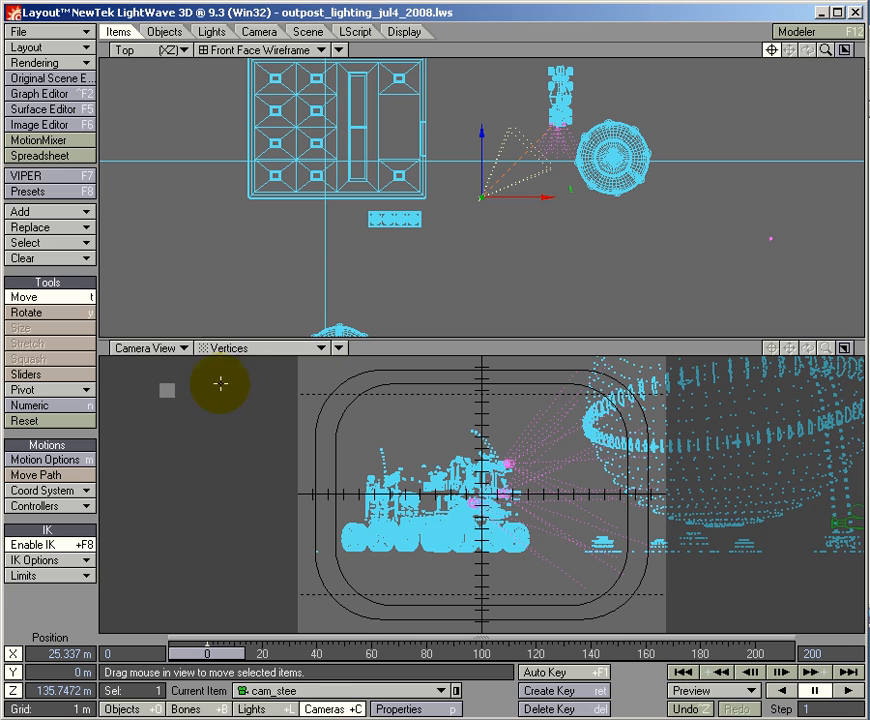
pyautogui.click(248, 349)
pyautogui.click(258, 377)
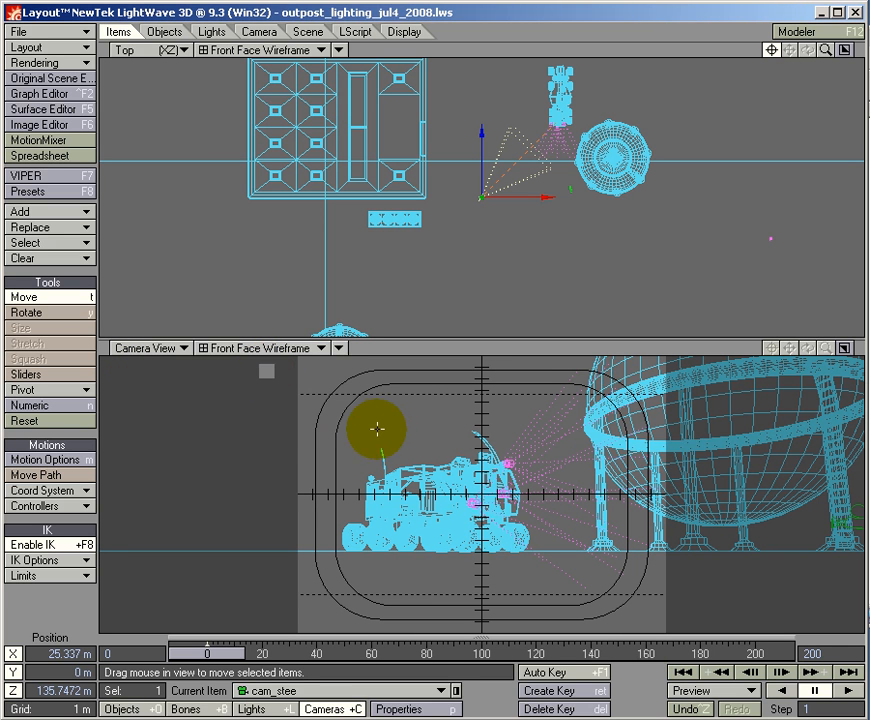
pyautogui.click(339, 350)
pyautogui.click(296, 360)
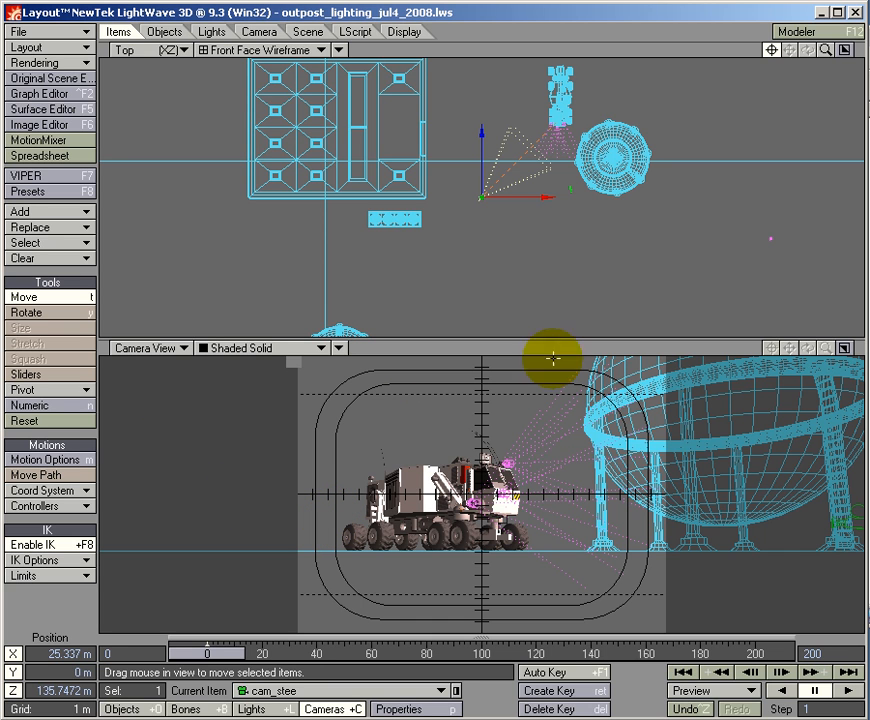
pyautogui.moveTo(209, 660)
pyautogui.mouseDown()
pyautogui.moveTo(413, 660)
pyautogui.moveTo(207, 660)
pyautogui.mouseUp()
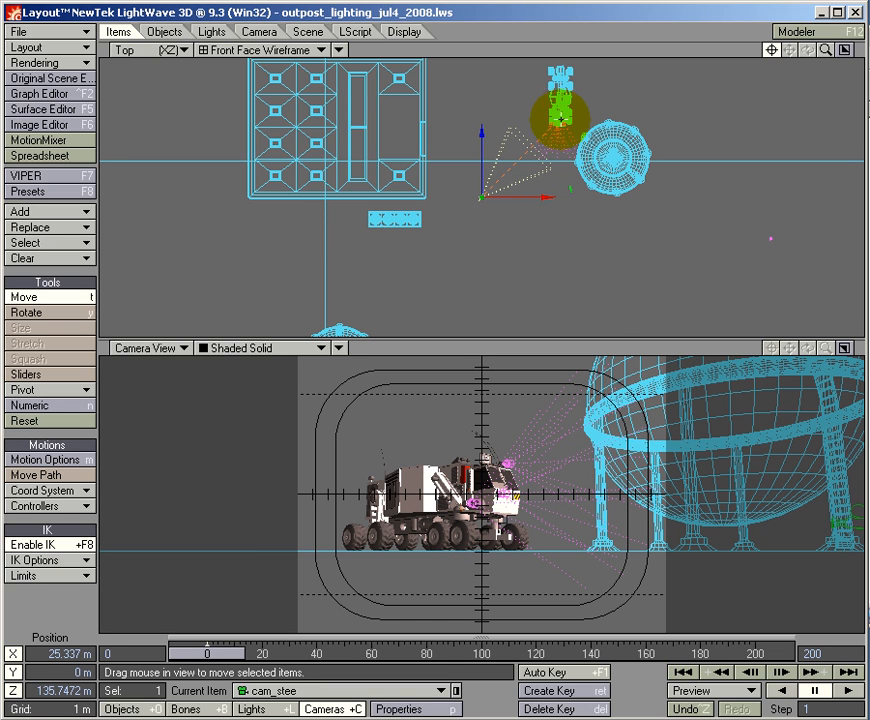
# Step: Select the Null_camera object and move it along its X axis to about -490 mm
pyautogui.moveTo(825, 49); pyautogui.dragTo(356, 207)
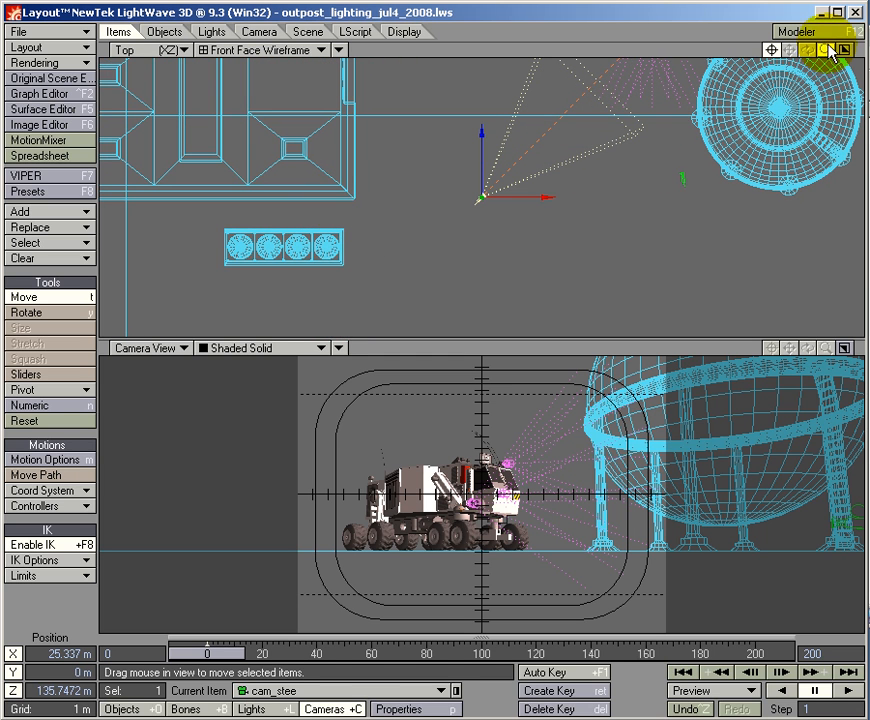
pyautogui.moveTo(789, 50); pyautogui.dragTo(337, 210)
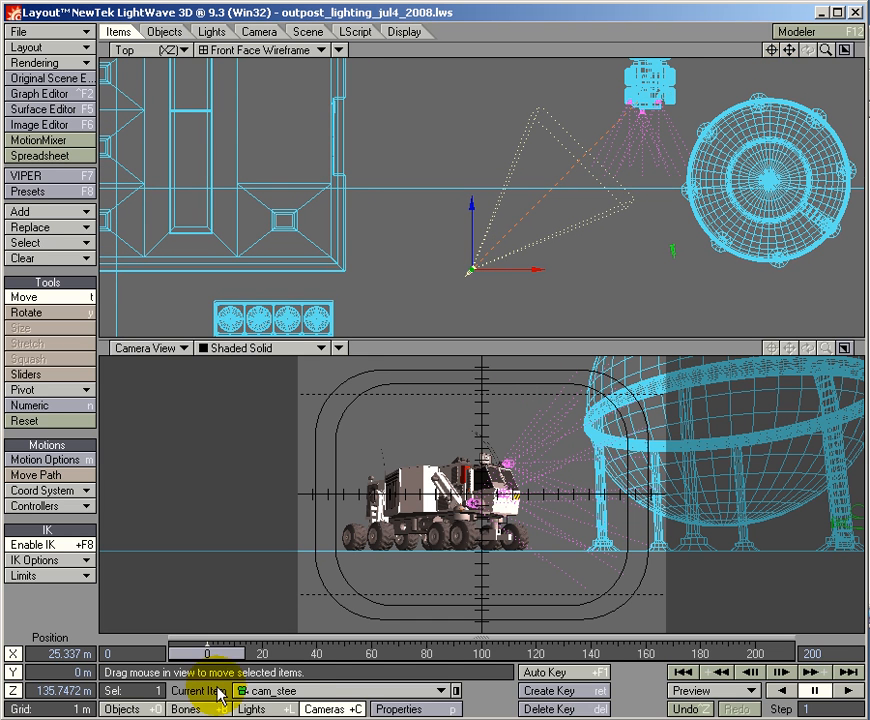
pyautogui.click(124, 709)
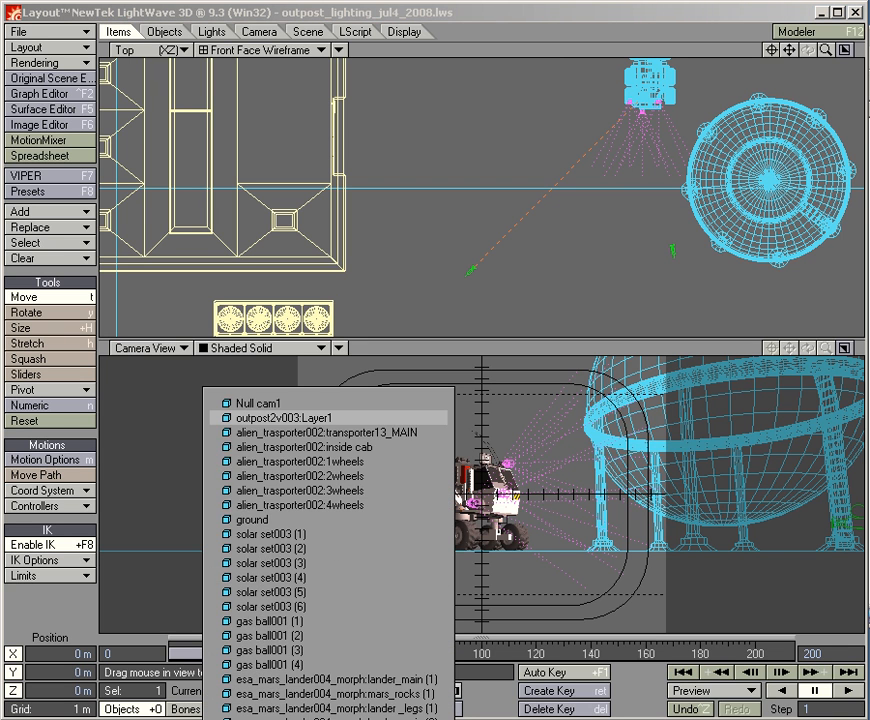
pyautogui.click(328, 714)
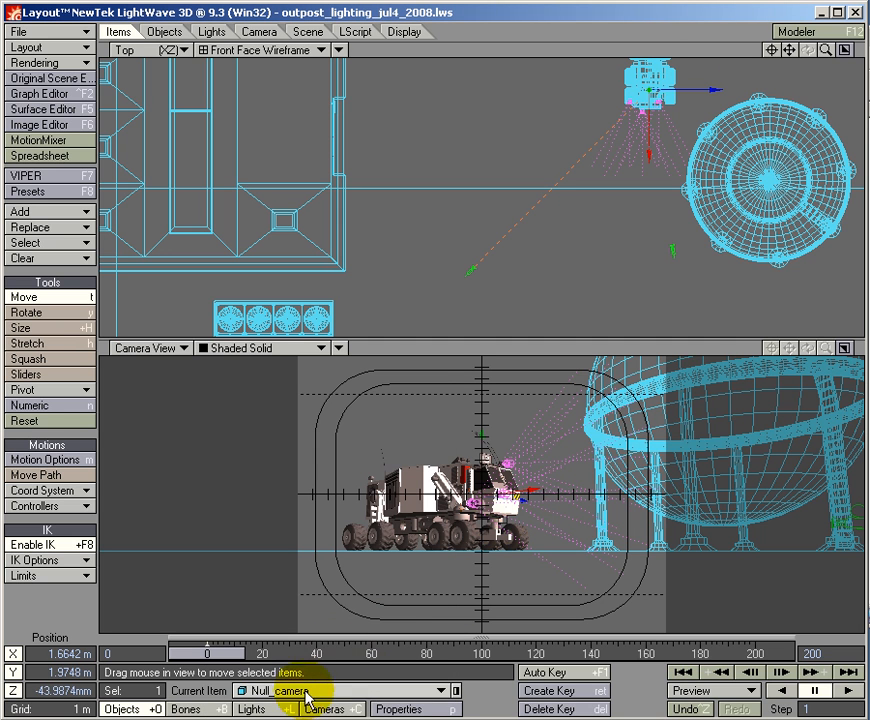
pyautogui.moveTo(825, 49); pyautogui.dragTo(680, 171)
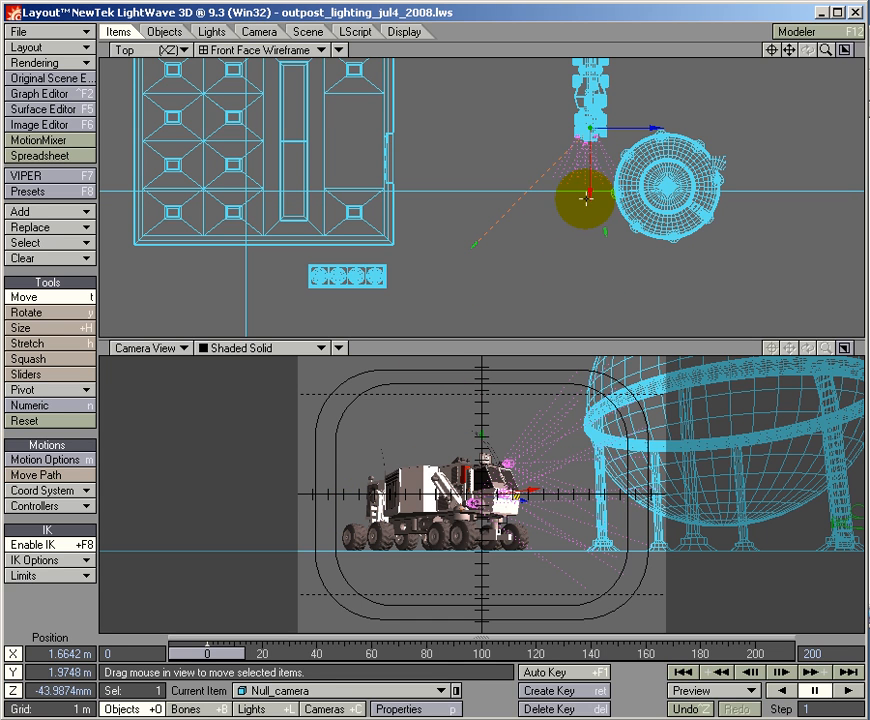
pyautogui.click(337, 200)
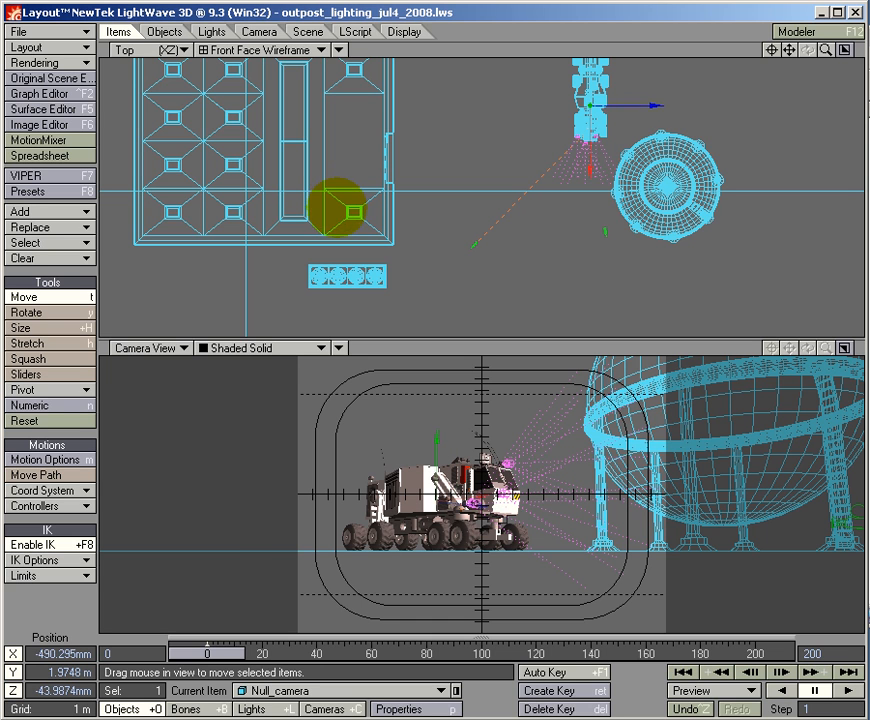
# Step: Move Null_camera along its X axis to about 259 mm, and move Null_wilson along X to about 2.54 m
pyautogui.moveTo(337, 200); pyautogui.dragTo(592, 262)
pyautogui.click(328, 690)
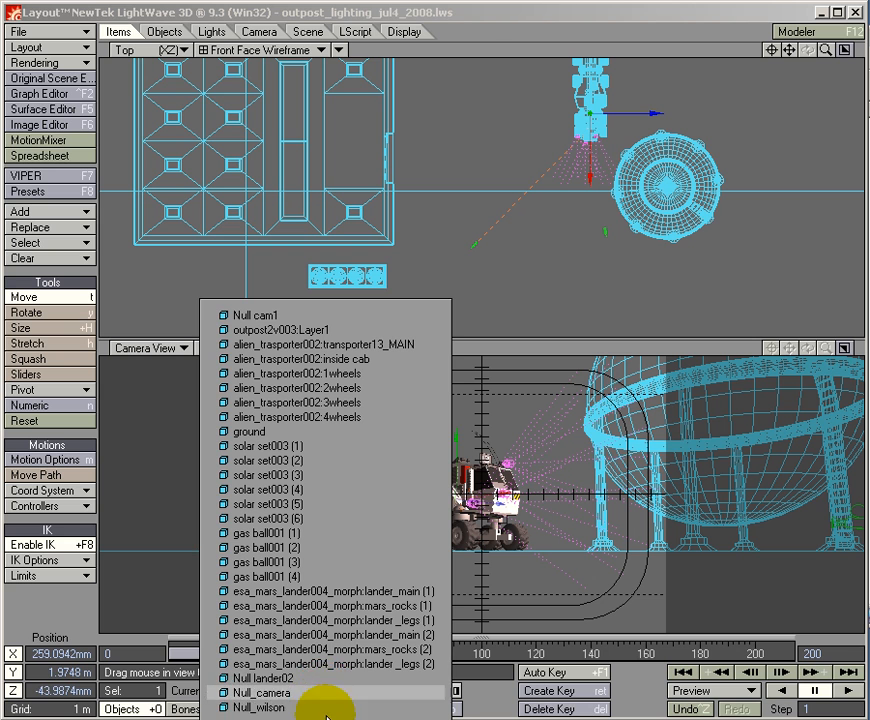
pyautogui.click(306, 708)
pyautogui.moveTo(337, 200)
pyautogui.mouseDown()
pyautogui.moveTo(337, 190)
pyautogui.moveTo(343, 200)
pyautogui.mouseUp()
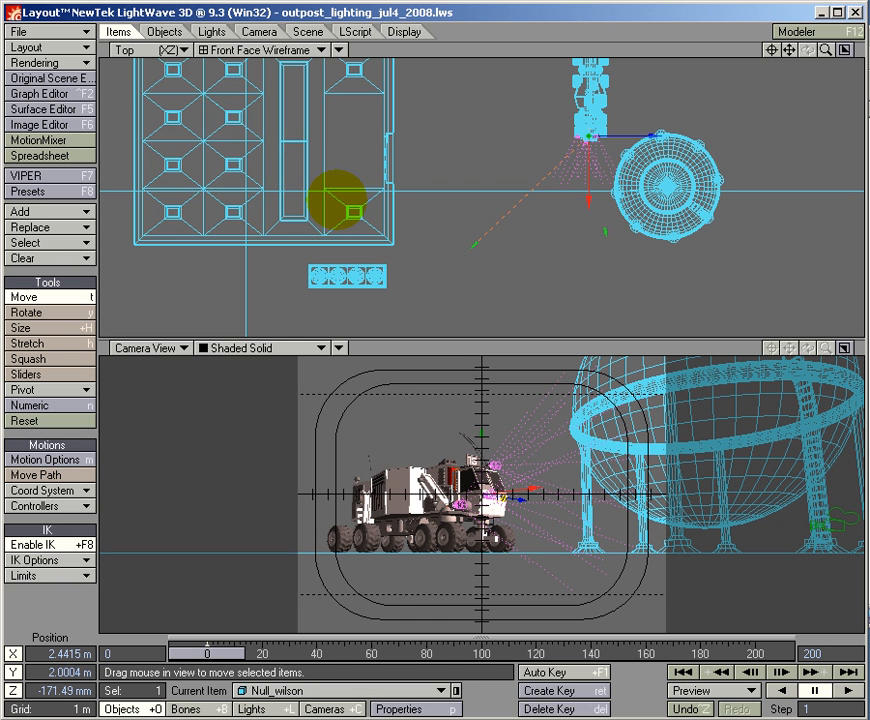
pyautogui.moveTo(337, 200); pyautogui.dragTo(337, 200)
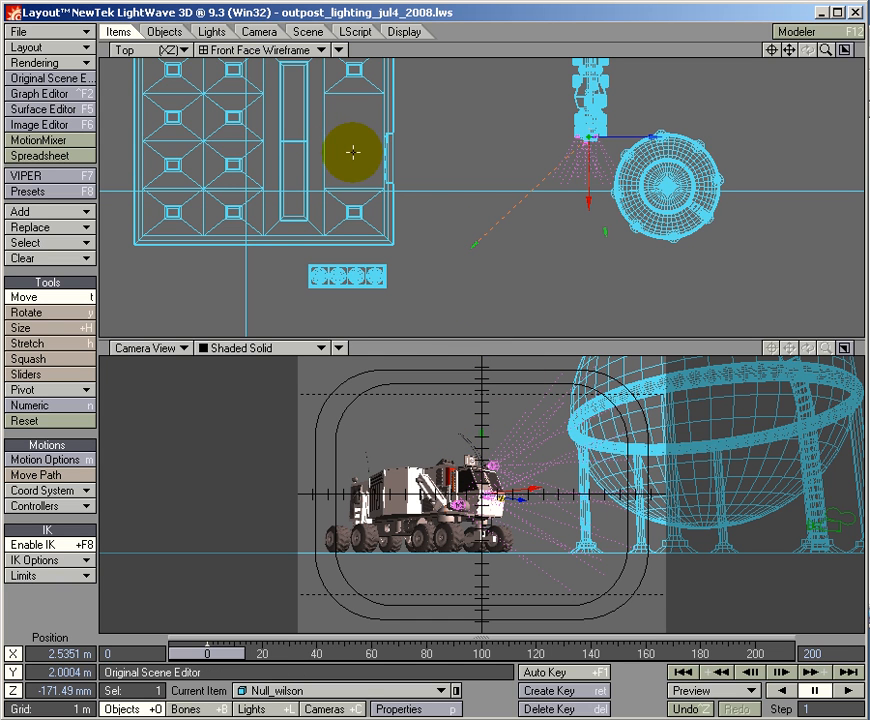
# Step: Show the first viewport in Back view centred on Null_wilson and lower the null to about 798.5 mm on Y
pyautogui.press('1')
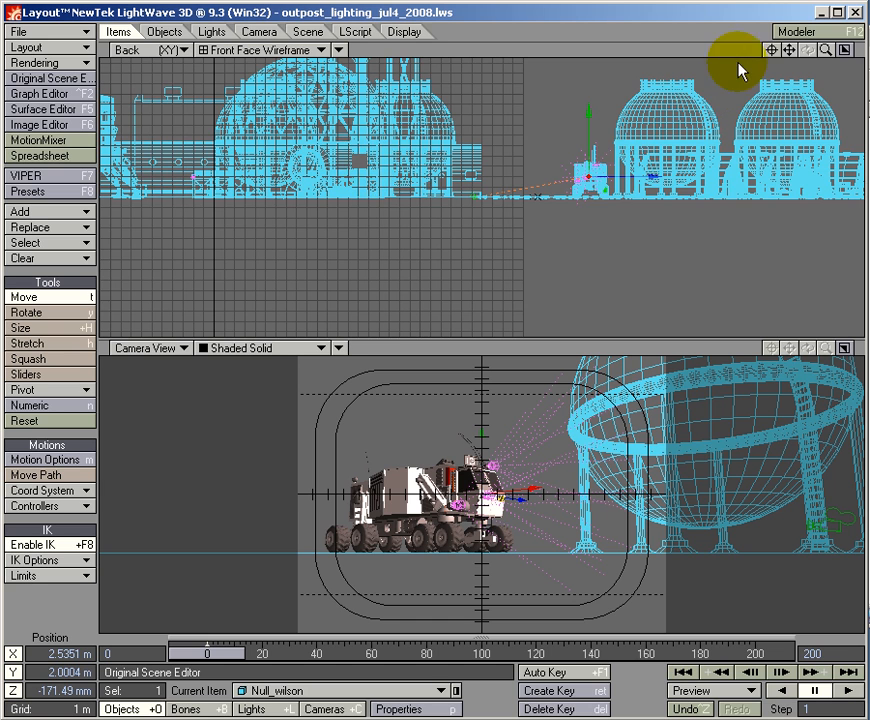
pyautogui.click(770, 49)
pyautogui.moveTo(451, 226); pyautogui.dragTo(336, 200)
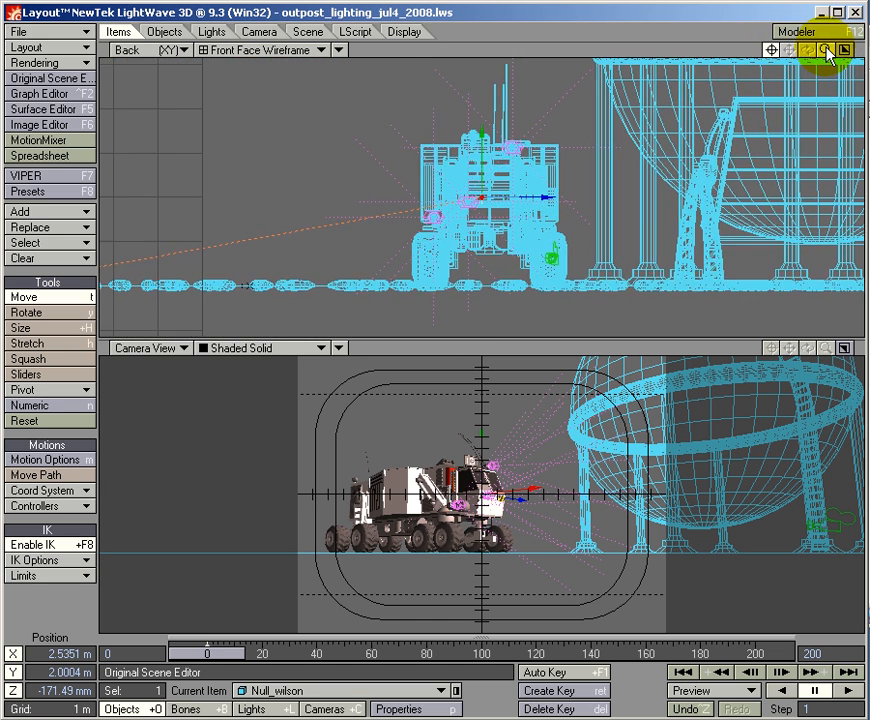
pyautogui.click(465, 148)
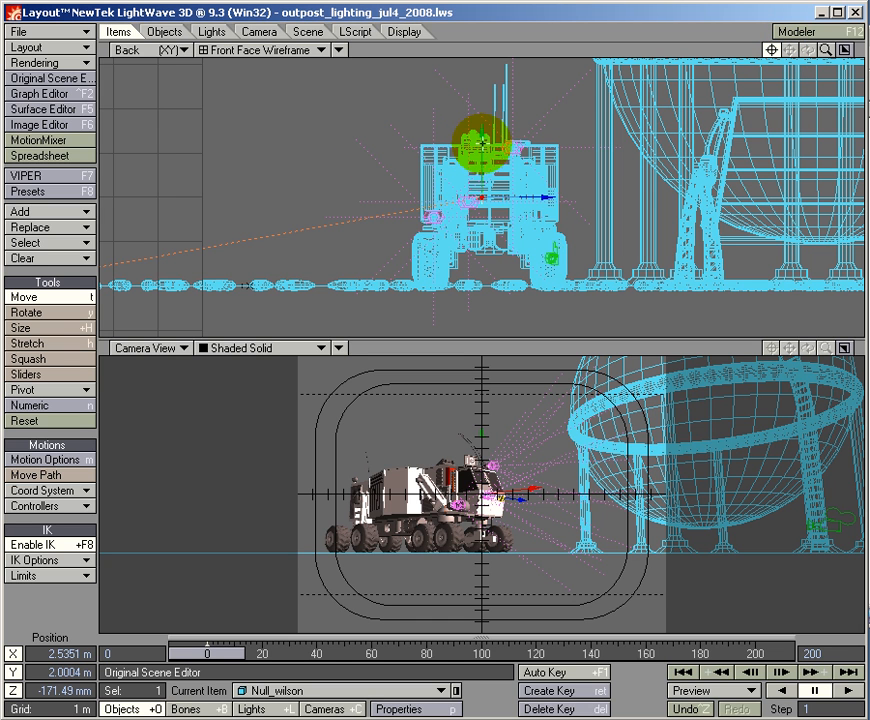
pyautogui.moveTo(336, 203); pyautogui.dragTo(336, 197, button='right')
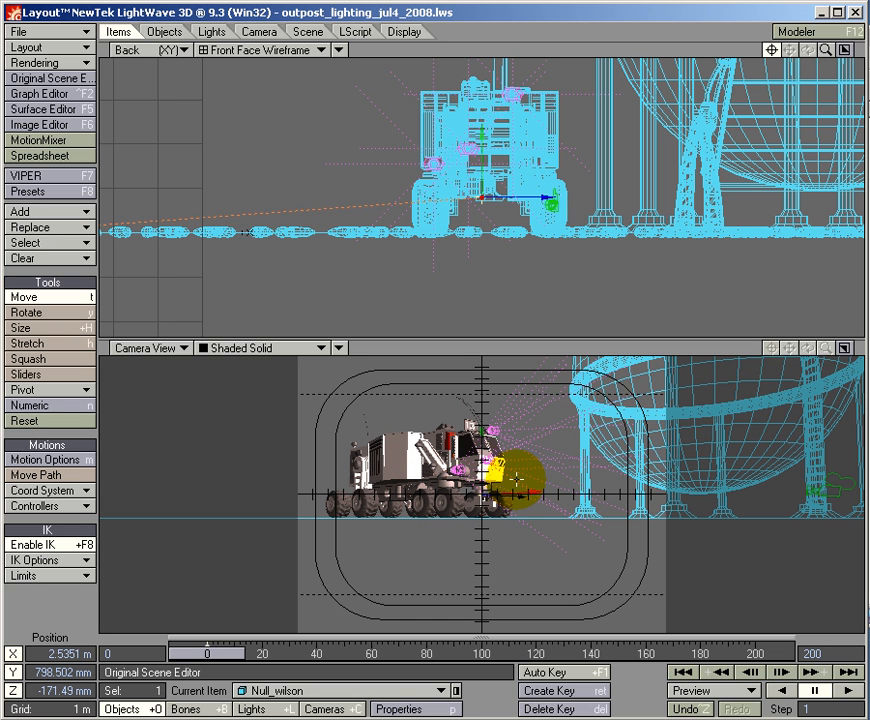
# Step: Create a keyframe for Null_wilson at frame 0 and scrub the timeline to check how the camera tracks it
pyautogui.press('Return')
pyautogui.press('Return')
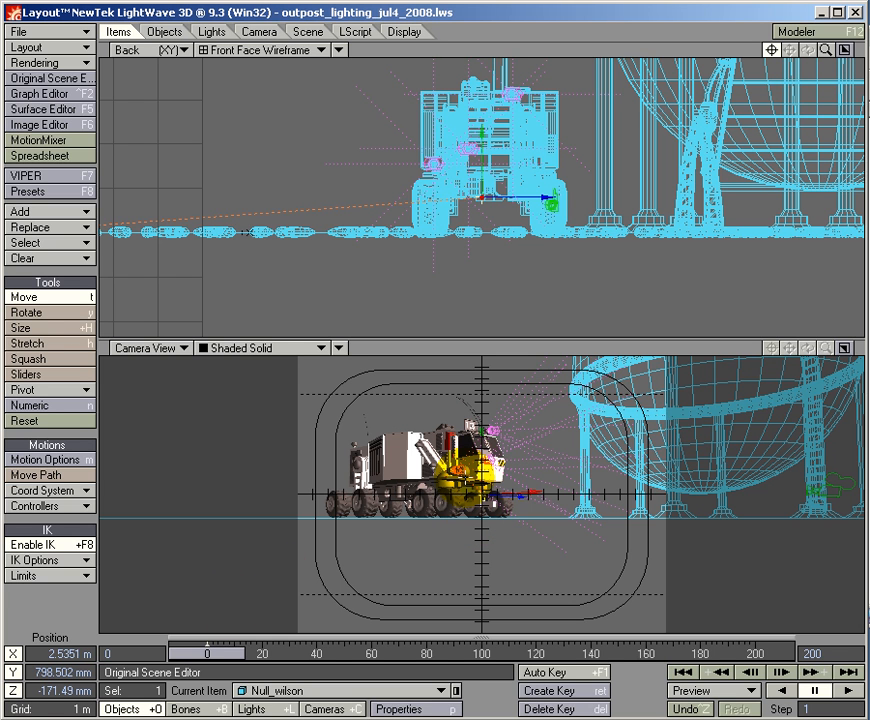
pyautogui.moveTo(206, 652); pyautogui.dragTo(233, 652)
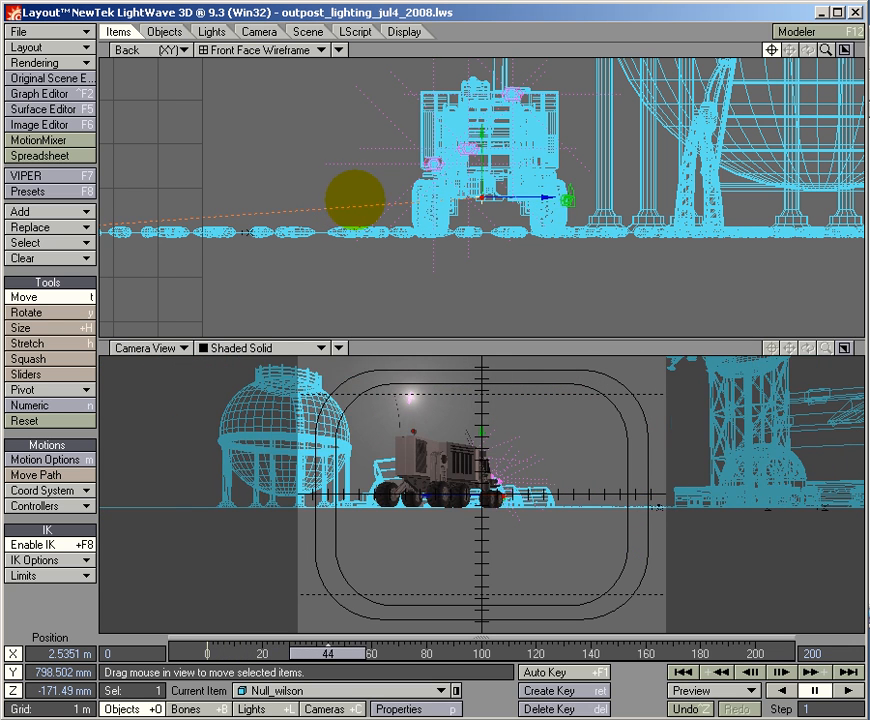
pyautogui.moveTo(324, 200); pyautogui.dragTo(303, 200, button='middle')
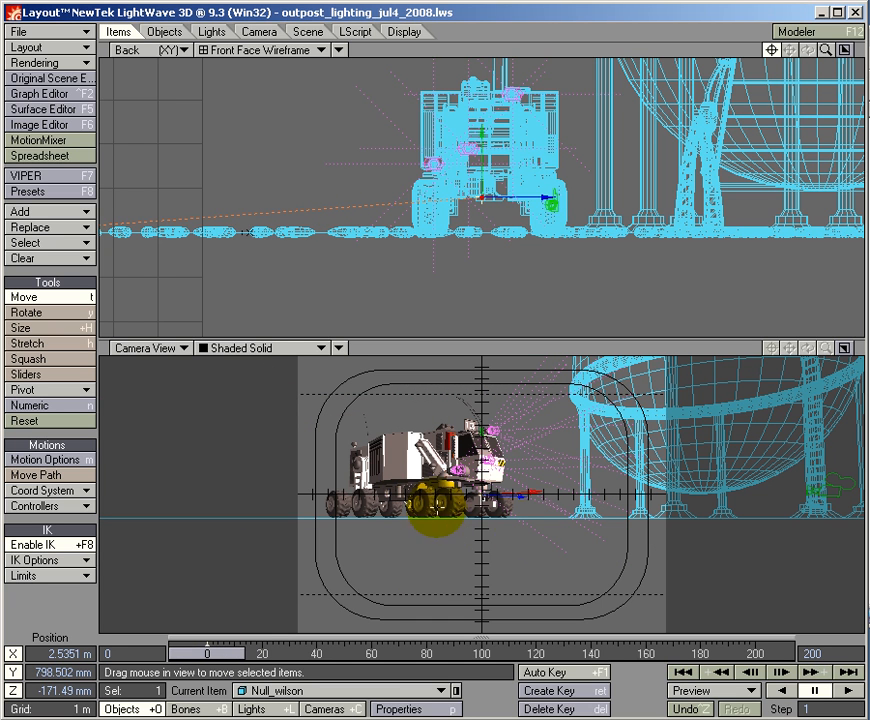
# Step: Look through the General, OpenGL, Defaults and Display preferences for the camera view overlay options
pyautogui.press('d')
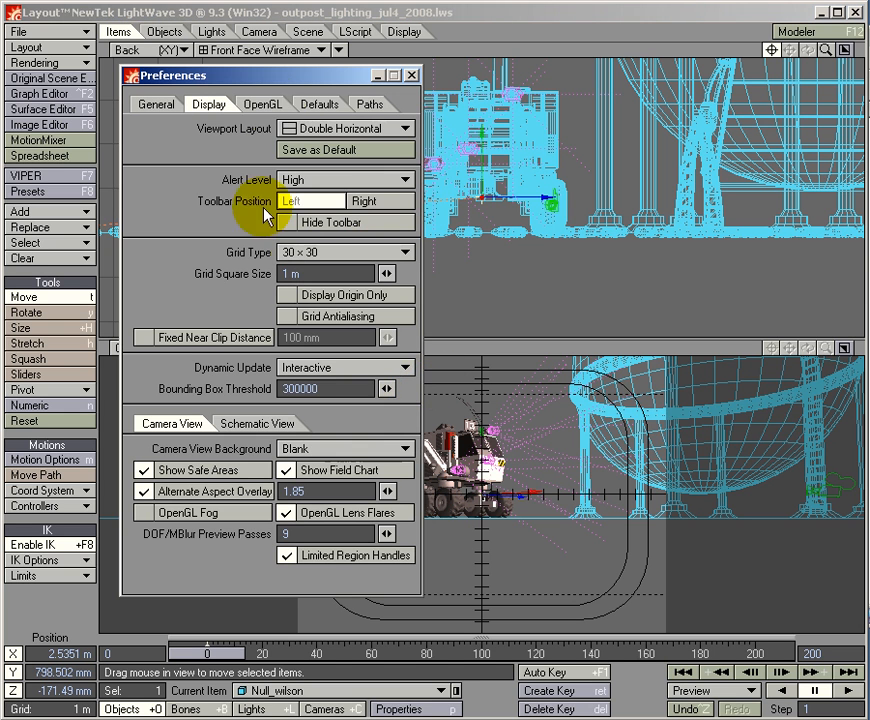
pyautogui.moveTo(261, 75); pyautogui.dragTo(412, 94)
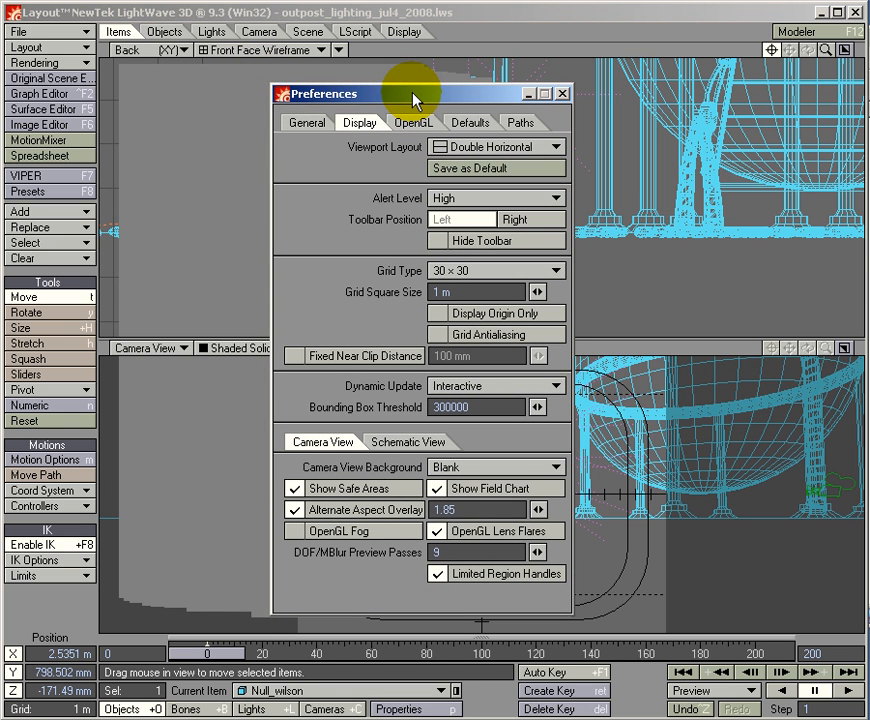
pyautogui.click(308, 125)
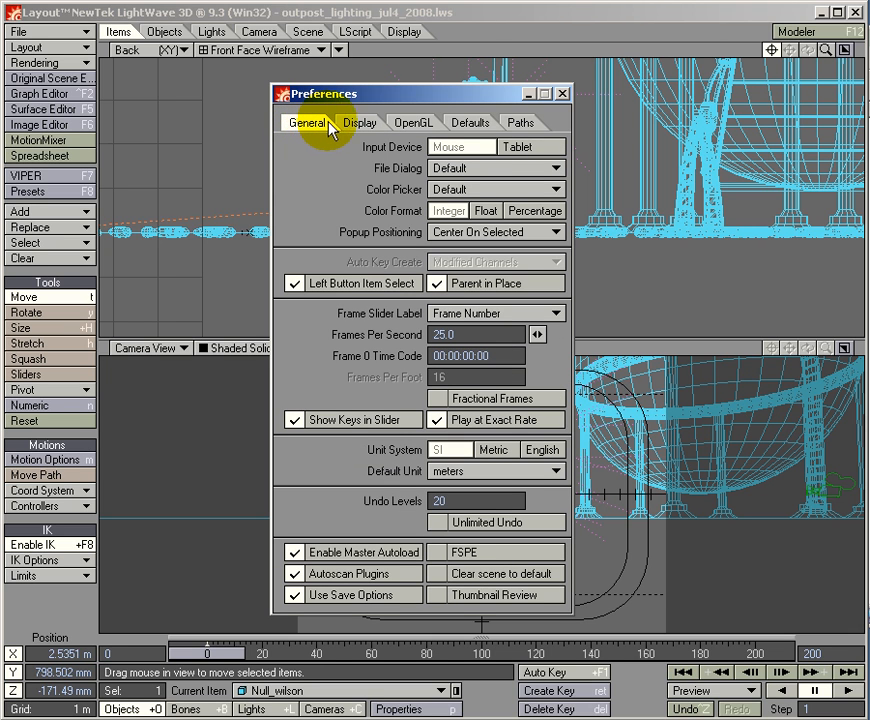
pyautogui.click(413, 126)
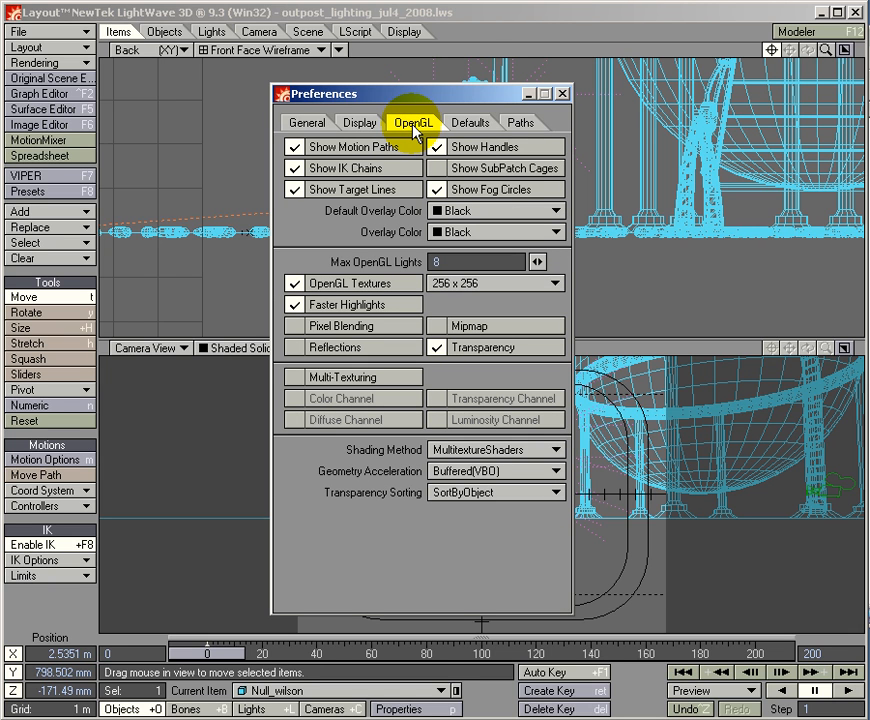
pyautogui.click(484, 133)
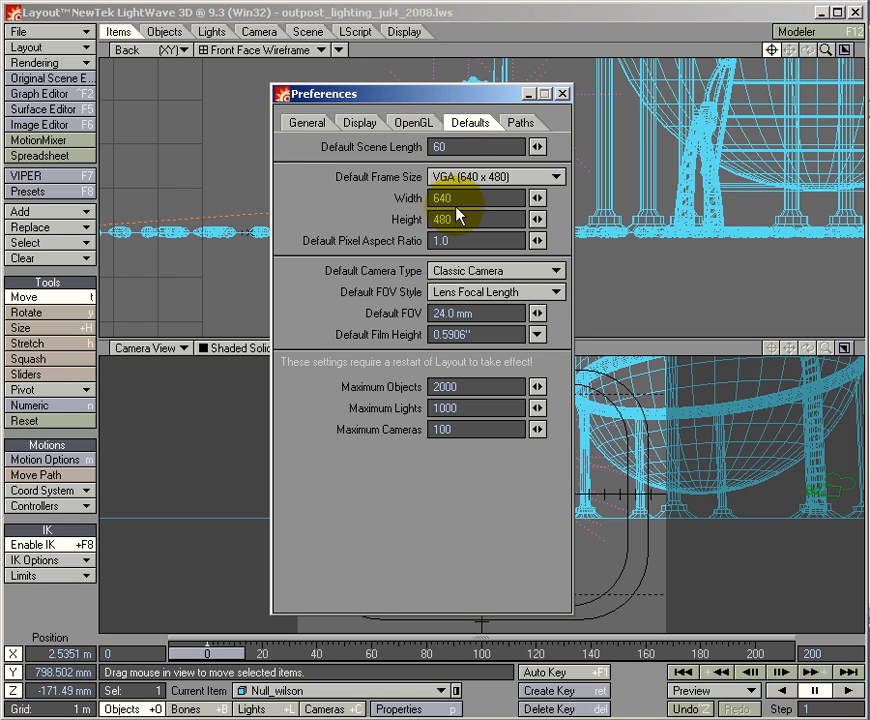
pyautogui.click(406, 130)
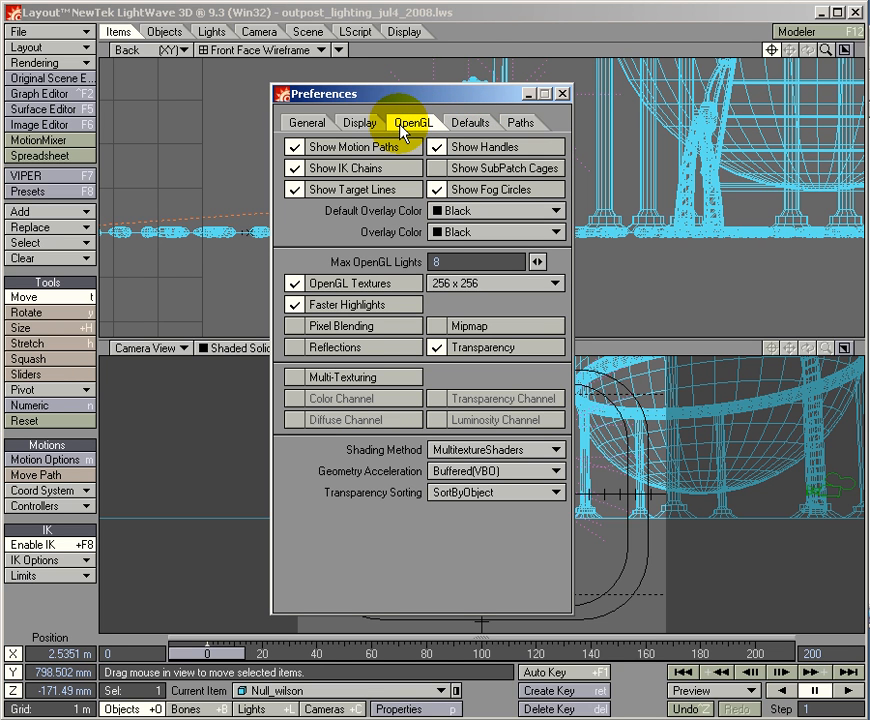
pyautogui.click(367, 133)
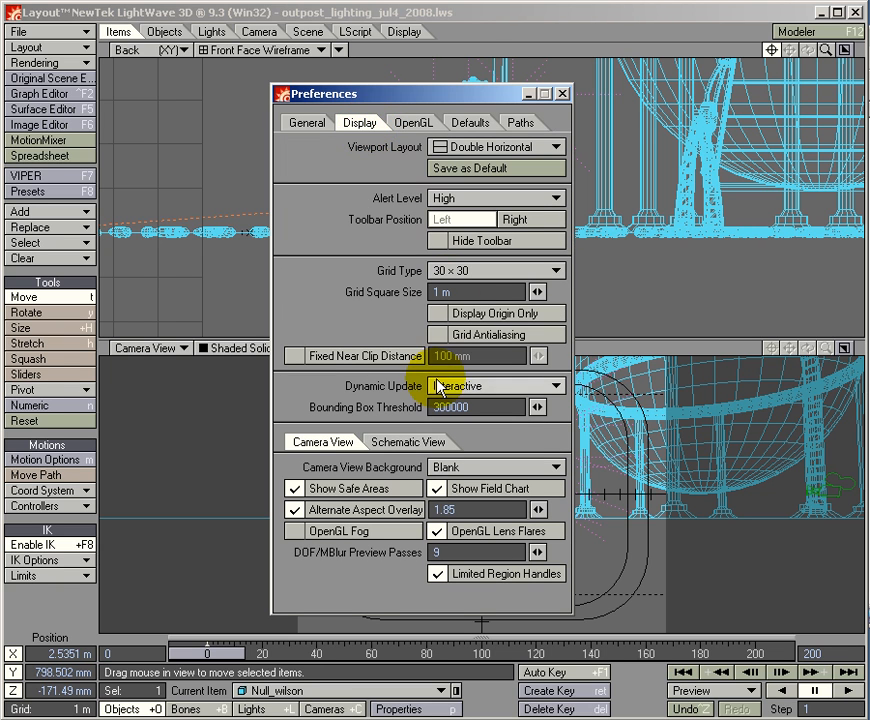
# Step: Turn off Show Safe Areas, Alternate Aspect Overlay and Show Field Chart for the camera view
pyautogui.moveTo(361, 94); pyautogui.dragTo(119, 84)
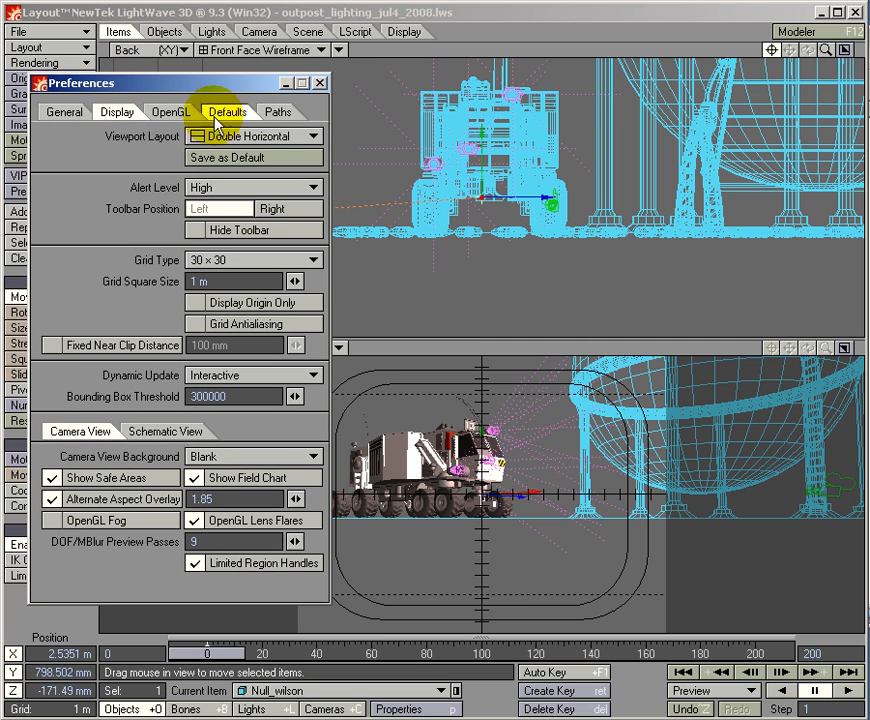
pyautogui.moveTo(180, 93); pyautogui.dragTo(173, 93)
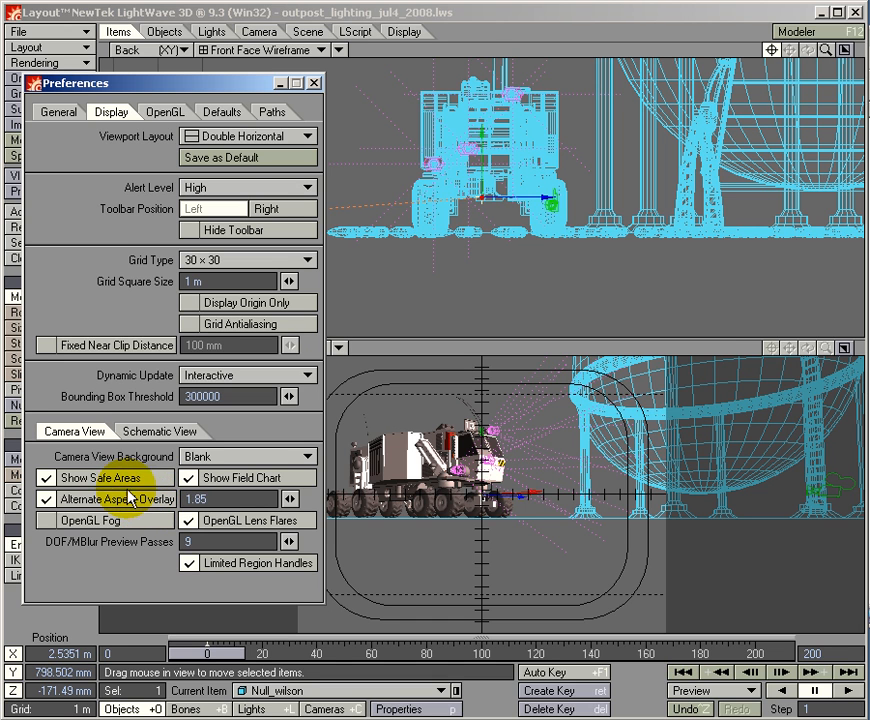
pyautogui.click(47, 478)
pyautogui.click(42, 500)
pyautogui.click(188, 477)
pyautogui.moveTo(153, 85); pyautogui.dragTo(65, 93)
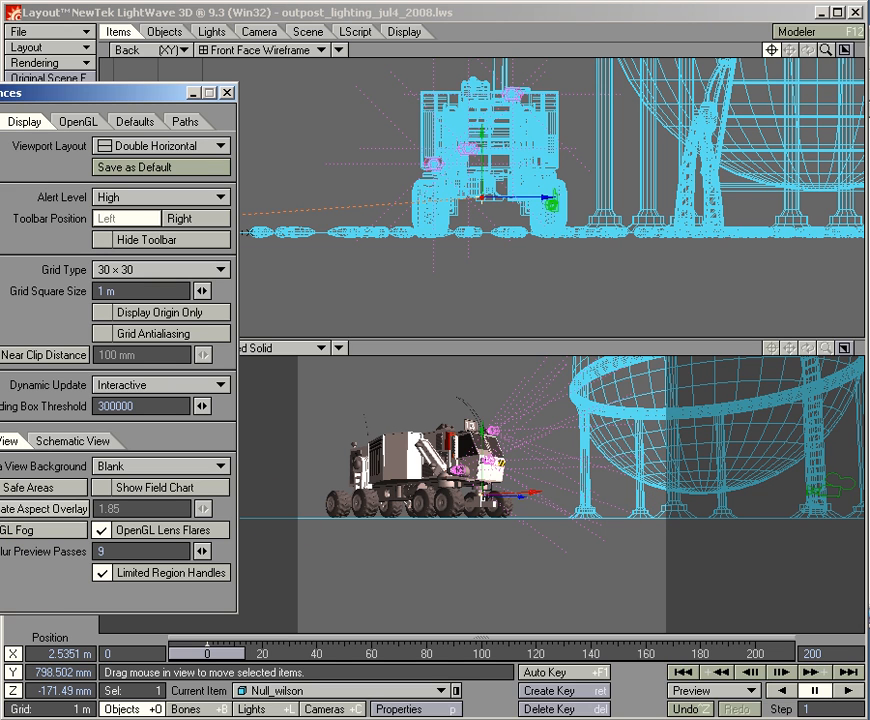
# Step: Turn the safe areas, alternate aspect overlay and field chart back on and close the preferences
pyautogui.click(30, 487)
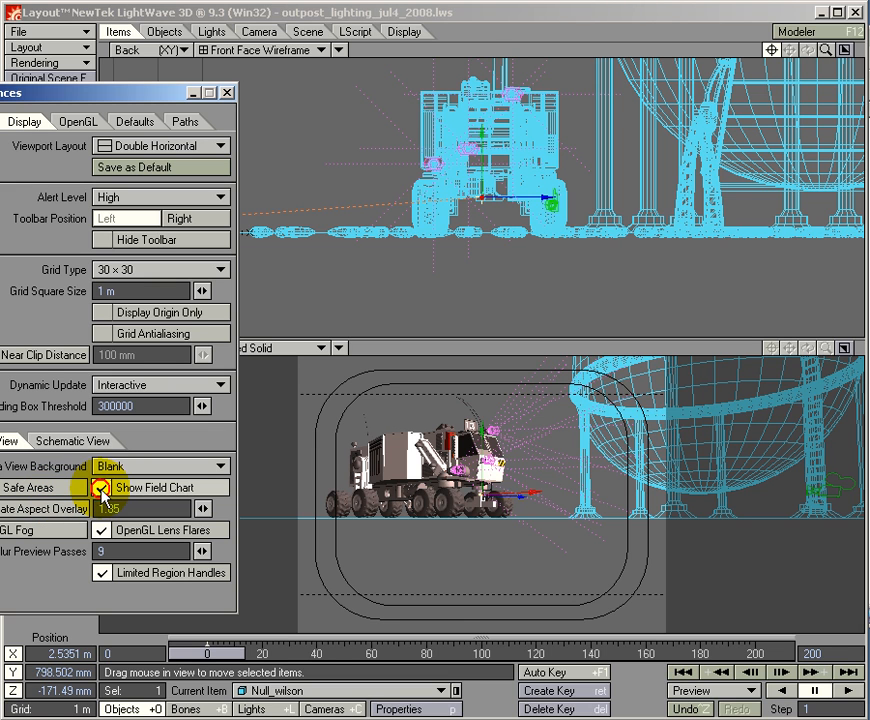
pyautogui.click(100, 488)
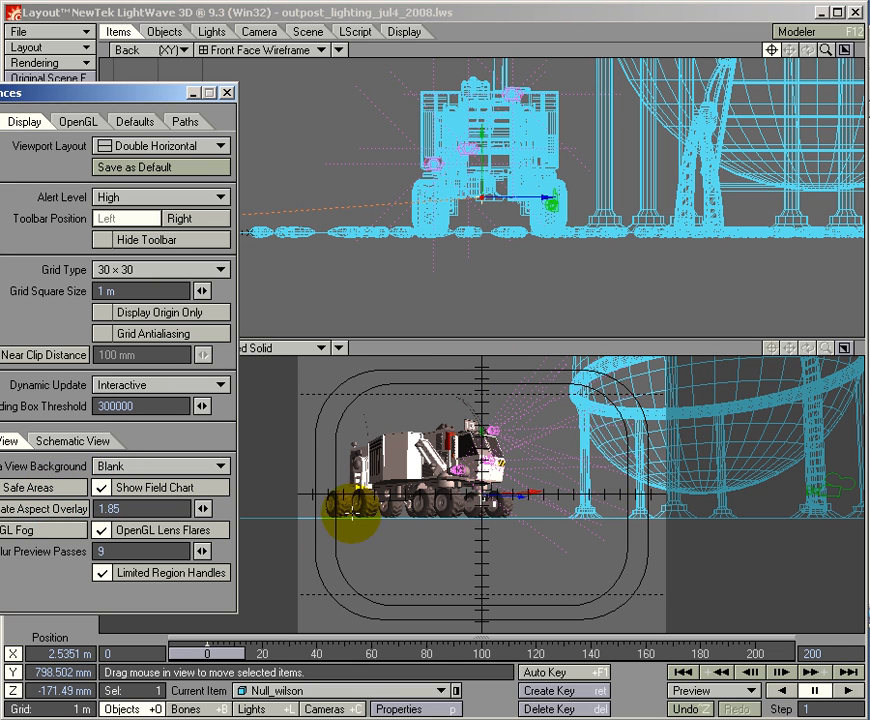
pyautogui.click(225, 92)
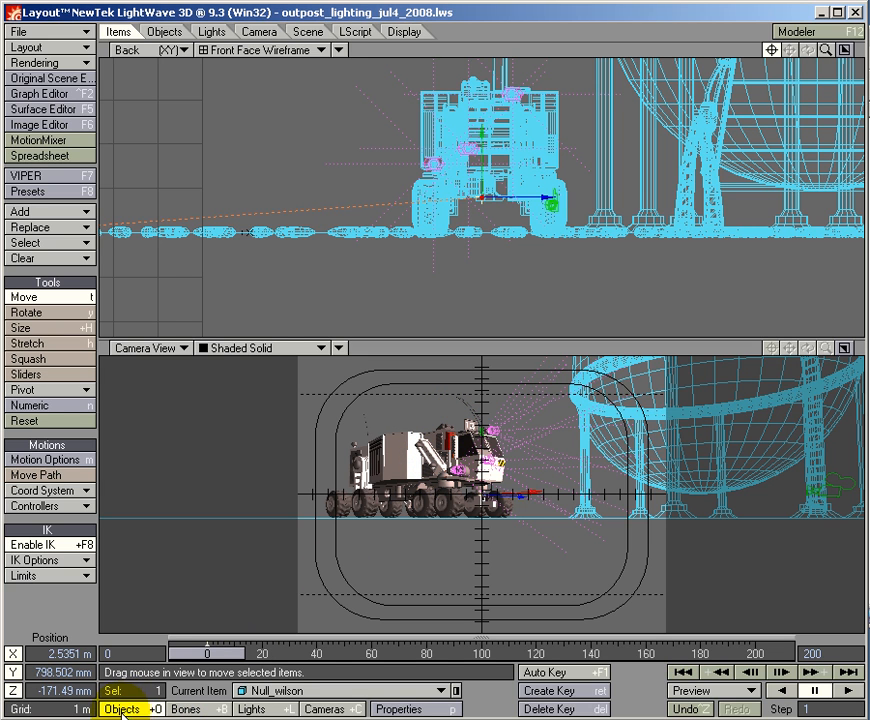
pyautogui.click(422, 709)
pyautogui.moveTo(295, 91); pyautogui.dragTo(437, 83)
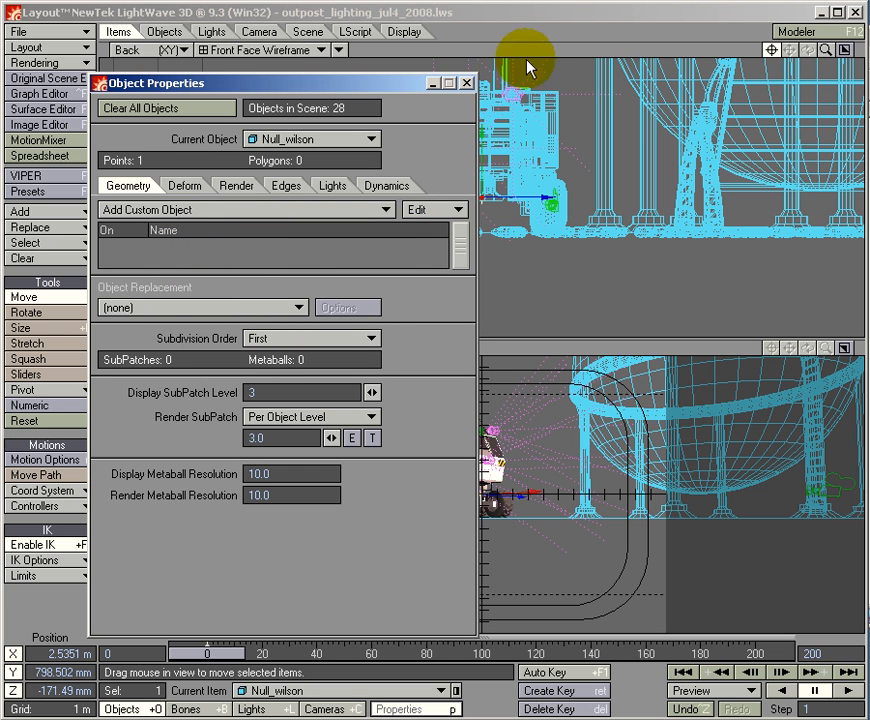
pyautogui.click(466, 83)
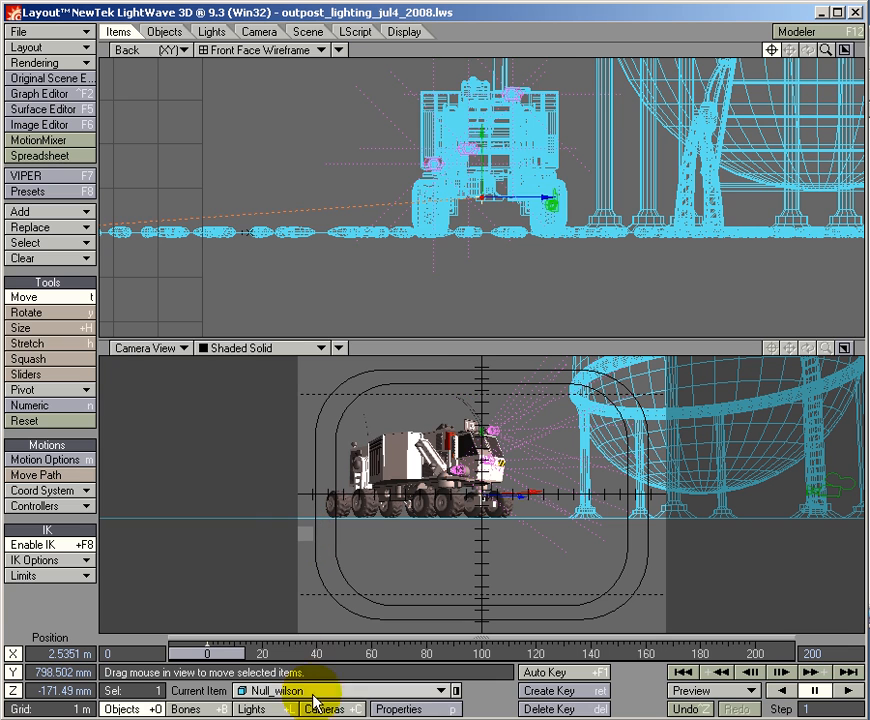
# Step: Open the properties of the cam_stee camera and set its resolution to D2 (NTSC)
pyautogui.click(333, 709)
pyautogui.click(408, 709)
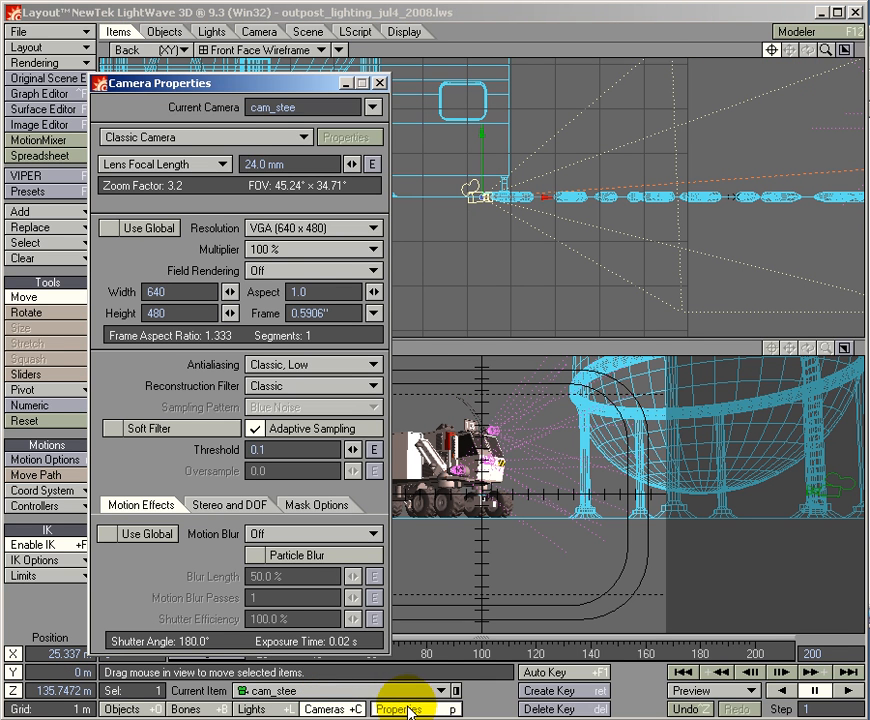
pyautogui.moveTo(230, 84)
pyautogui.mouseDown()
pyautogui.moveTo(229, 62)
pyautogui.moveTo(235, 70)
pyautogui.mouseUp()
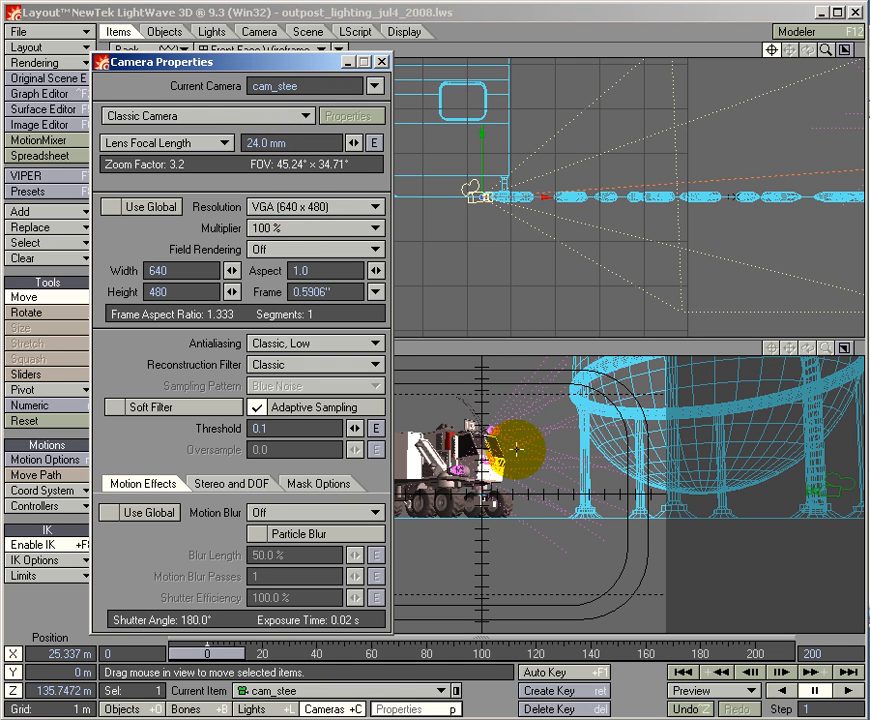
pyautogui.click(325, 207)
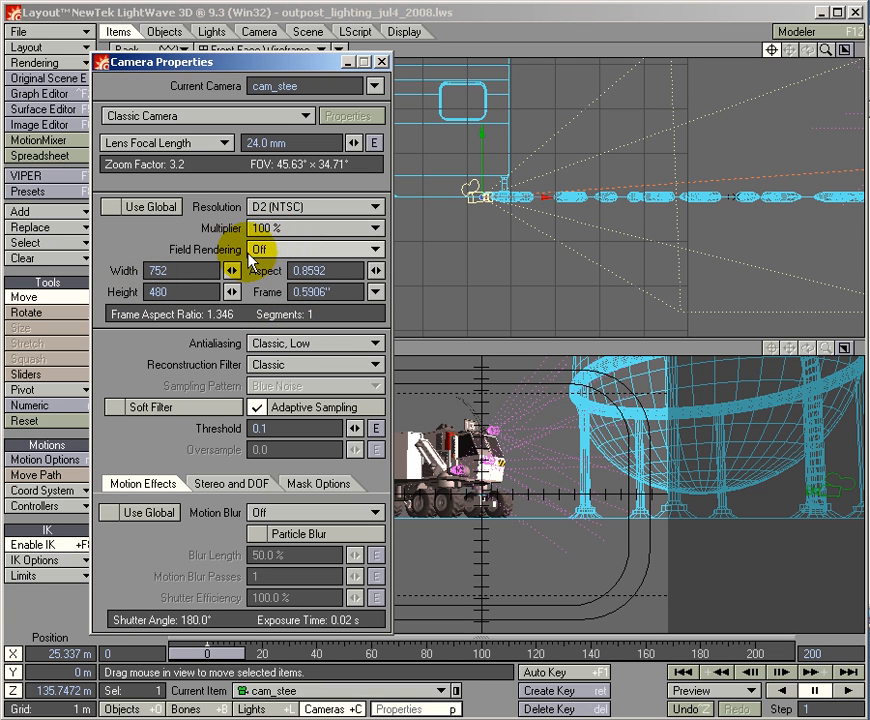
# Step: Review the camera's field rendering, reconstruction filter and antialiasing choices, keeping Off, Classic and Classic, Low, and close its properties
pyautogui.click(300, 249)
pyautogui.click(301, 248)
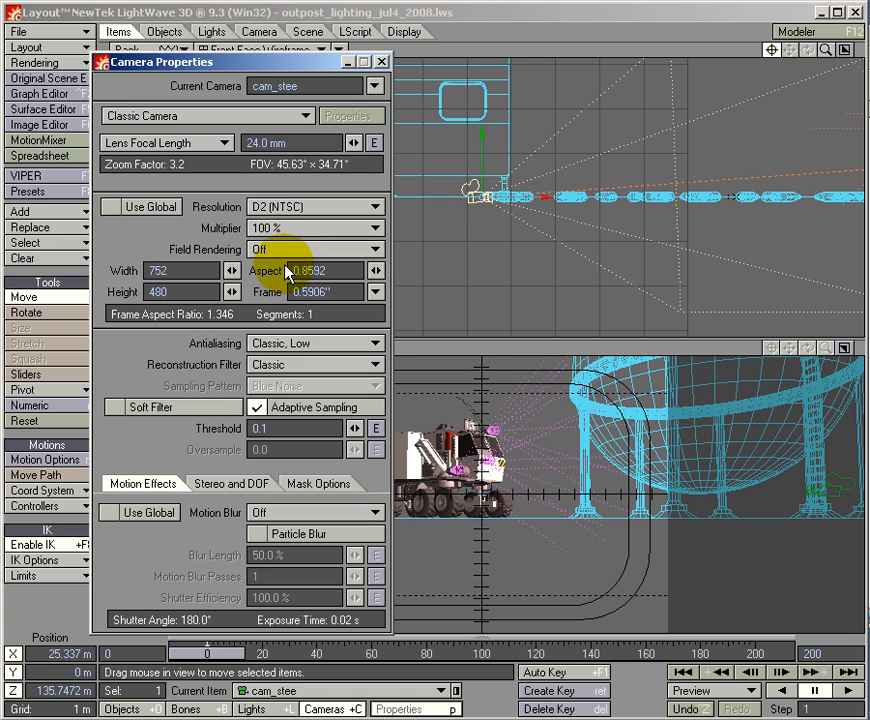
pyautogui.click(273, 366)
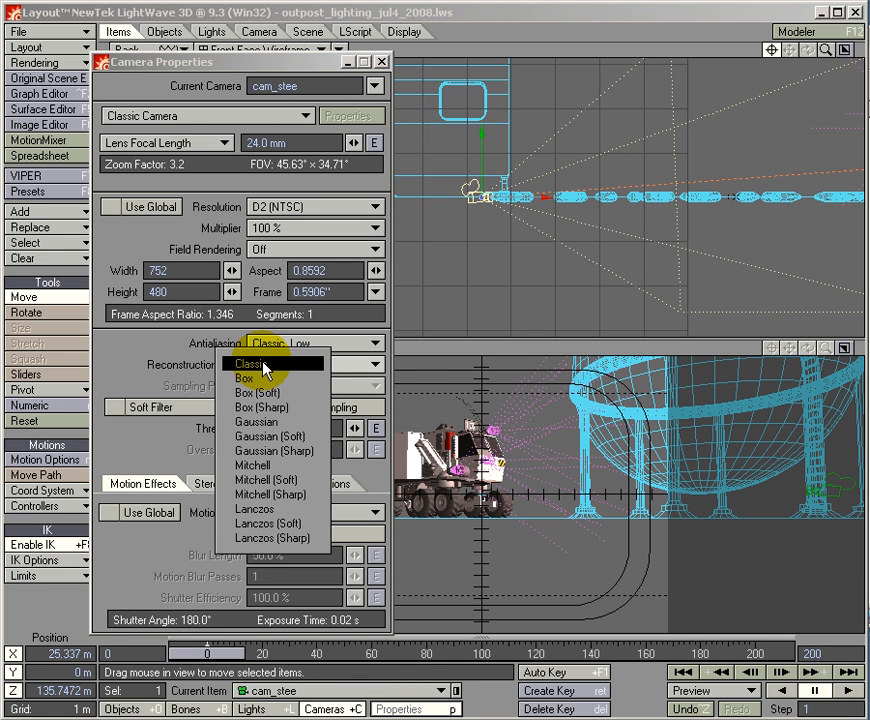
pyautogui.click(263, 365)
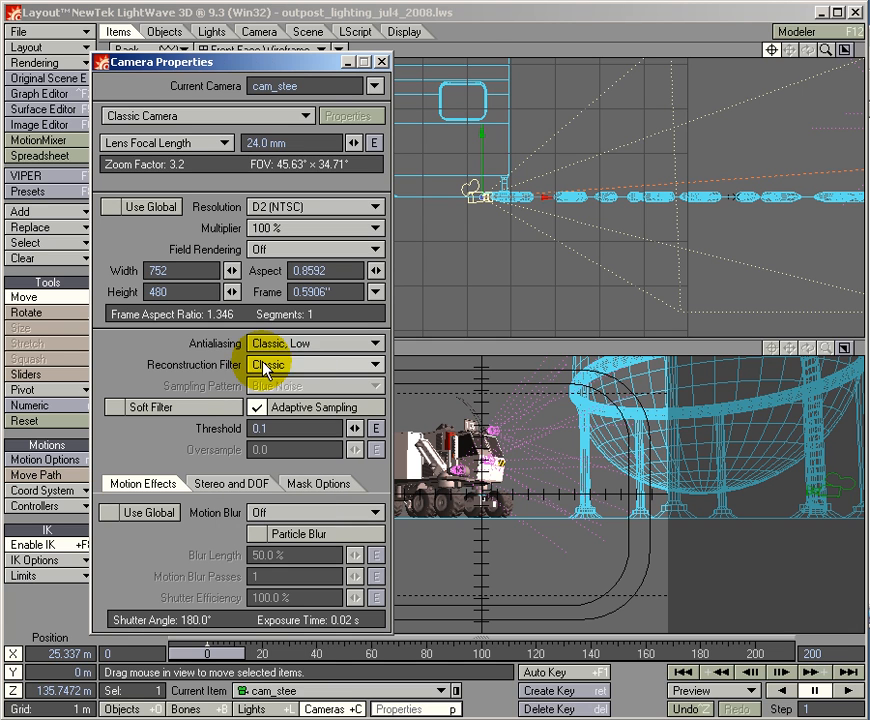
pyautogui.click(281, 347)
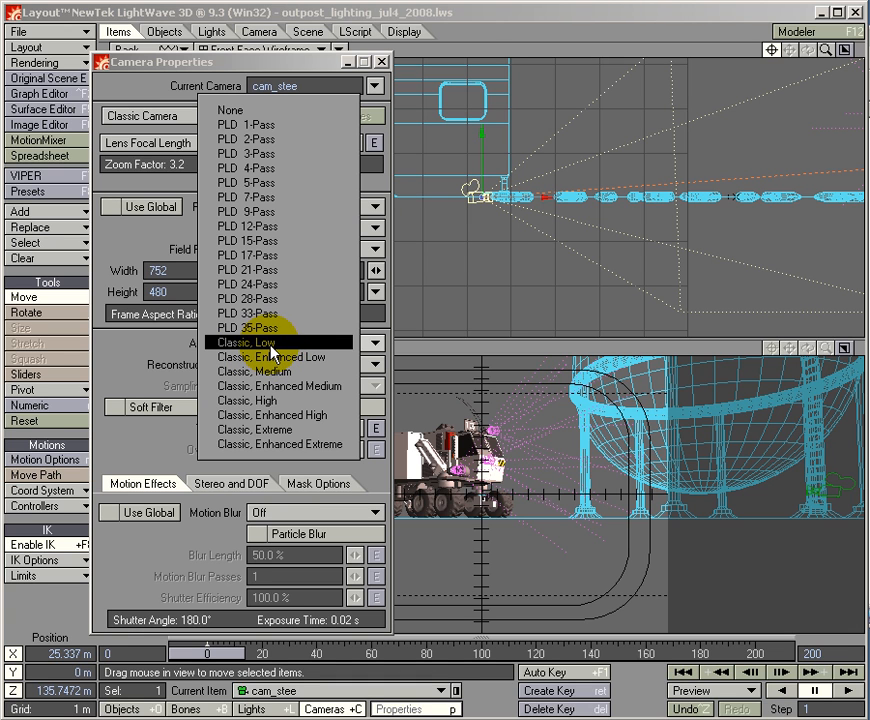
pyautogui.click(272, 345)
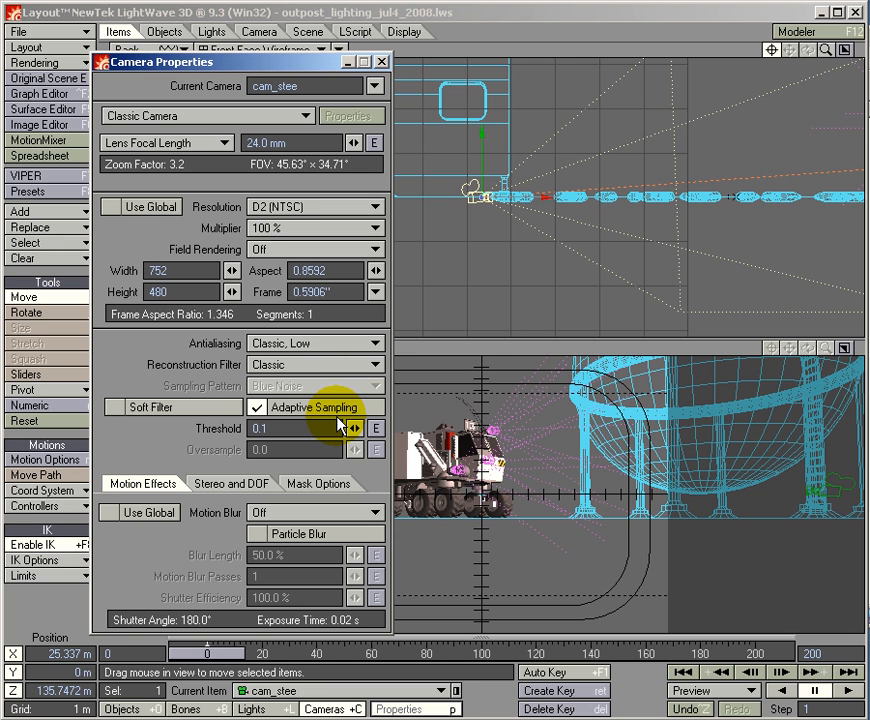
pyautogui.click(381, 62)
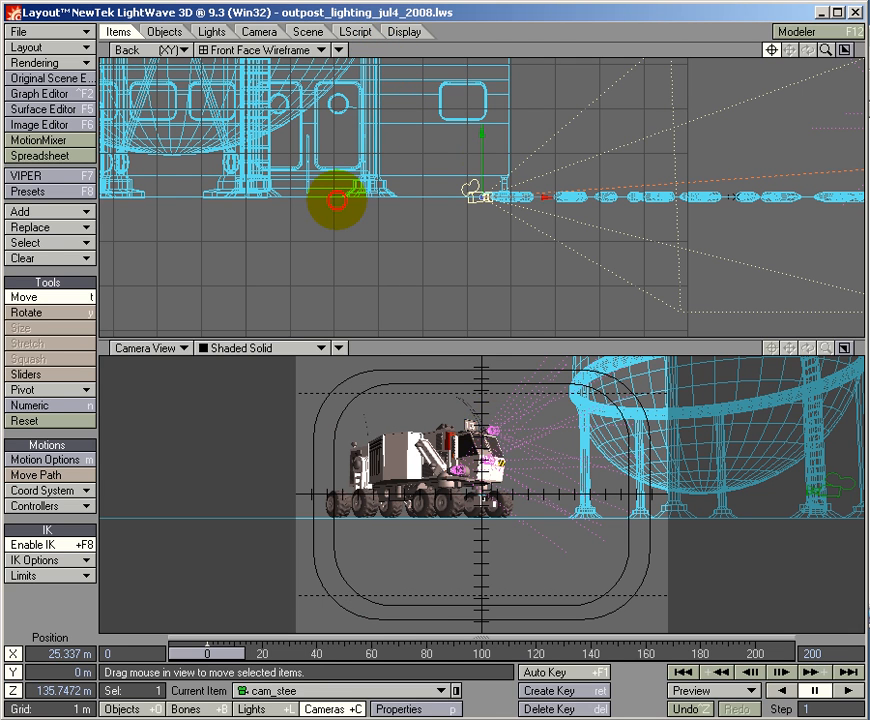
# Step: Check the parent item of Light tran01 (1) in its motion options and scrub the timeline to examine its movement
pyautogui.click(252, 709)
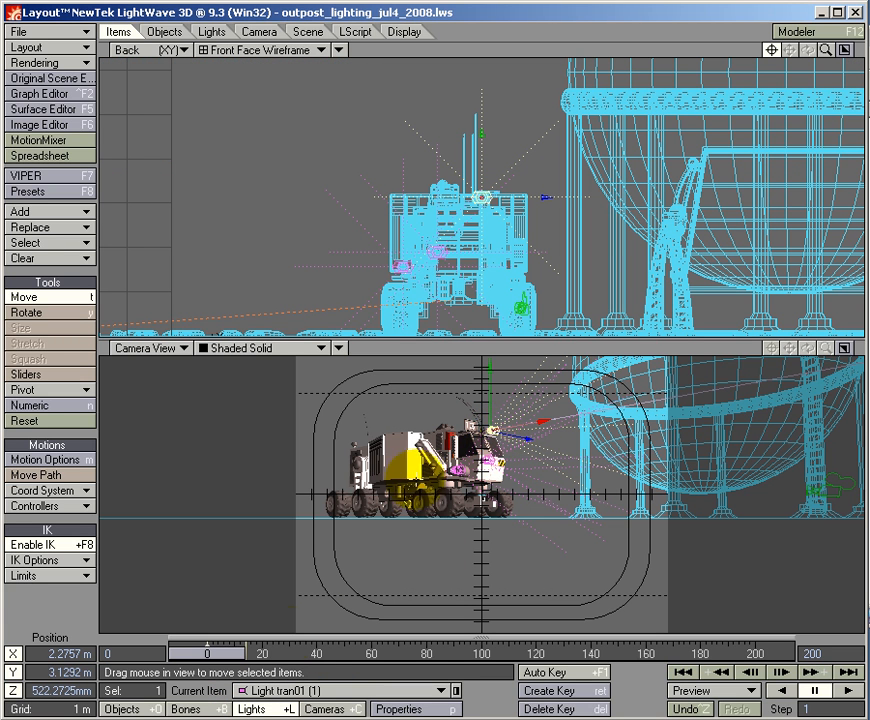
pyautogui.moveTo(225, 650)
pyautogui.mouseDown()
pyautogui.moveTo(280, 650)
pyautogui.moveTo(219, 647)
pyautogui.mouseUp()
pyautogui.press('m')
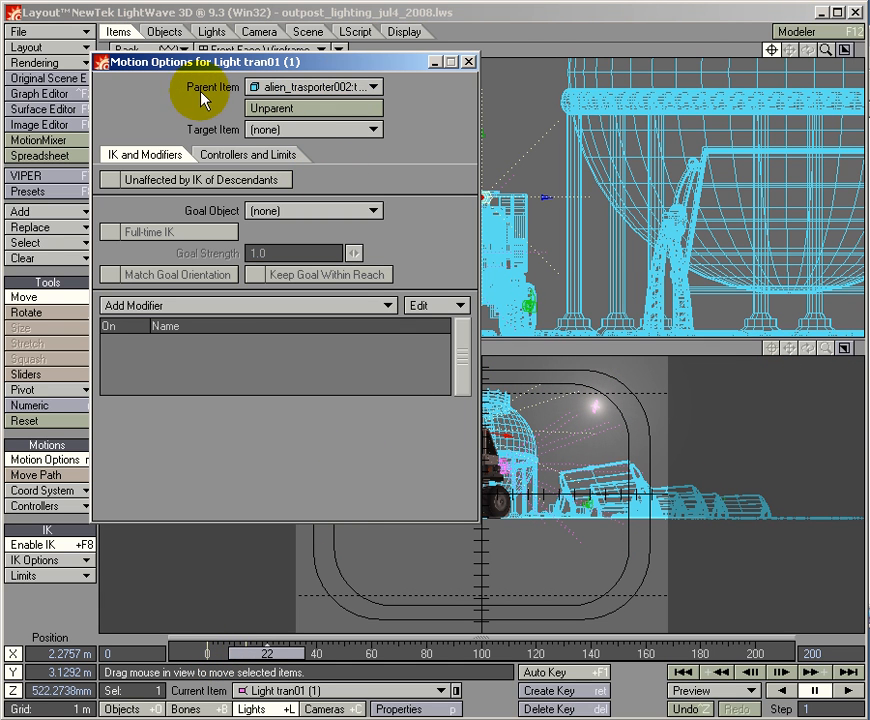
pyautogui.click(469, 61)
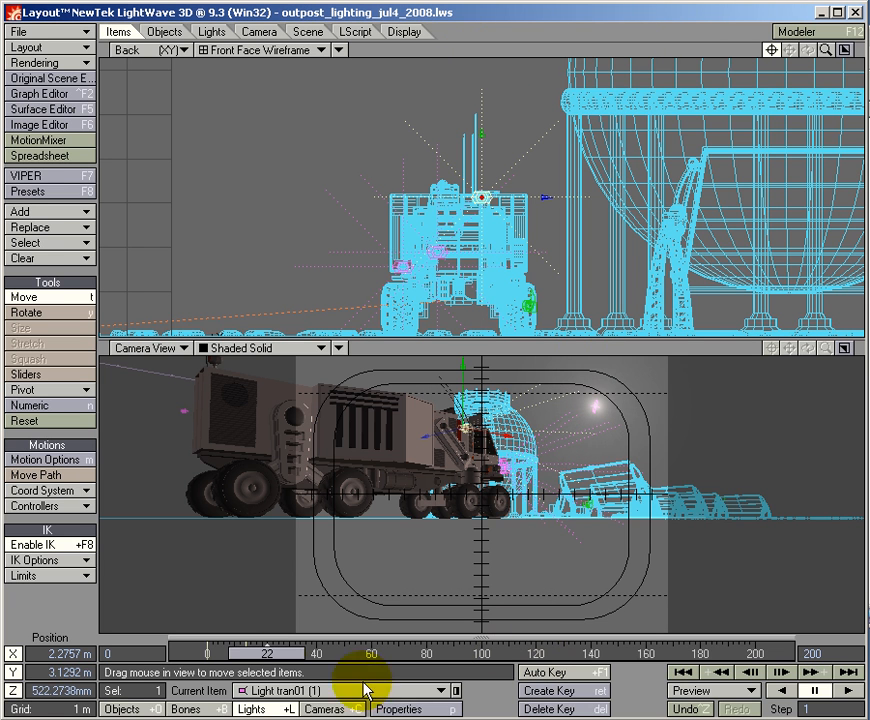
pyautogui.moveTo(267, 655); pyautogui.dragTo(341, 655)
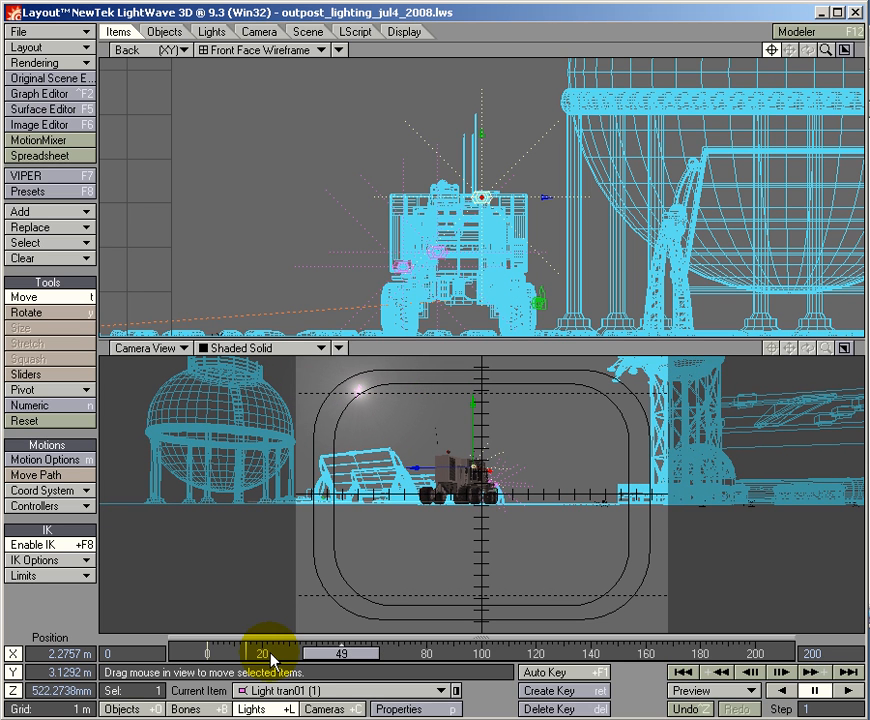